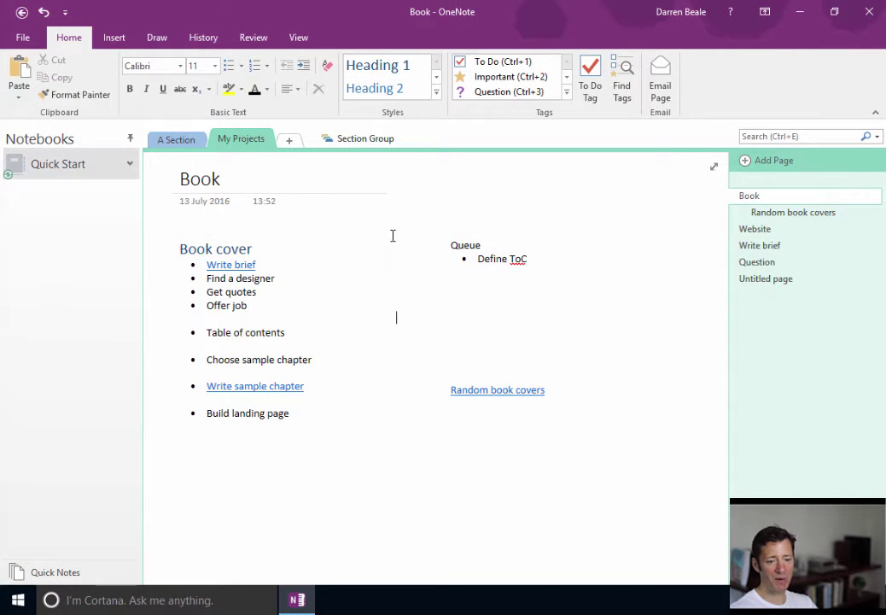
Step: Add two new sections named 'Inbox' and 'Clippings' to the Quick Start notebook
left_click(292, 143)
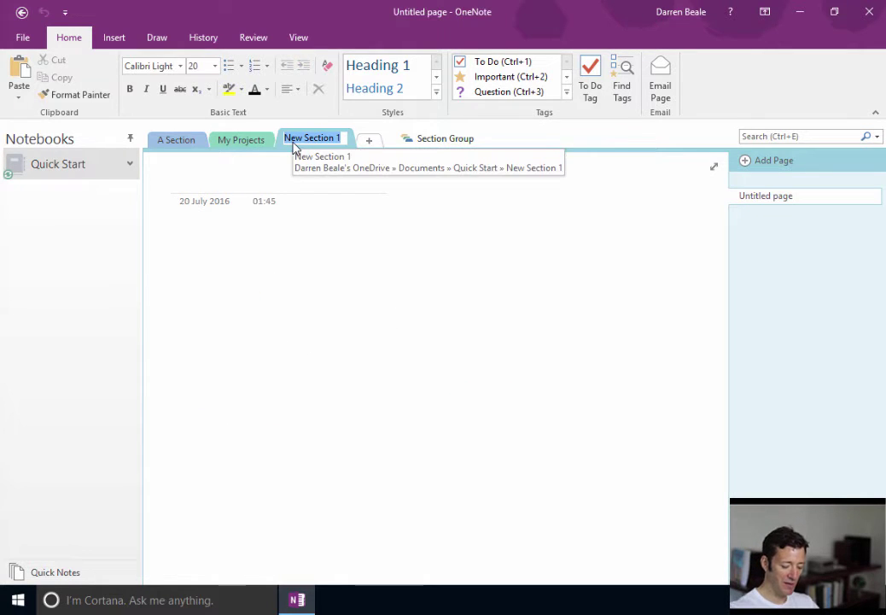
type("Inbox")
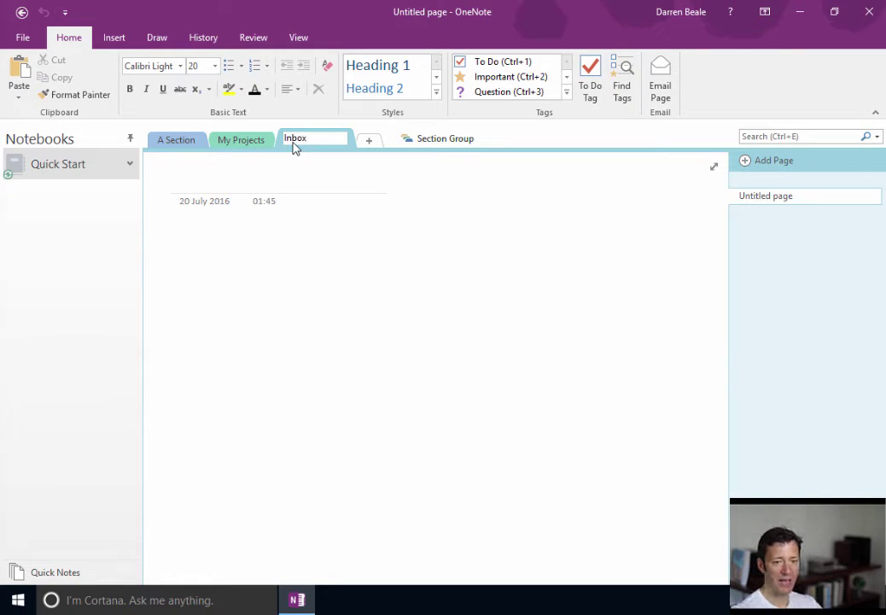
key("Return")
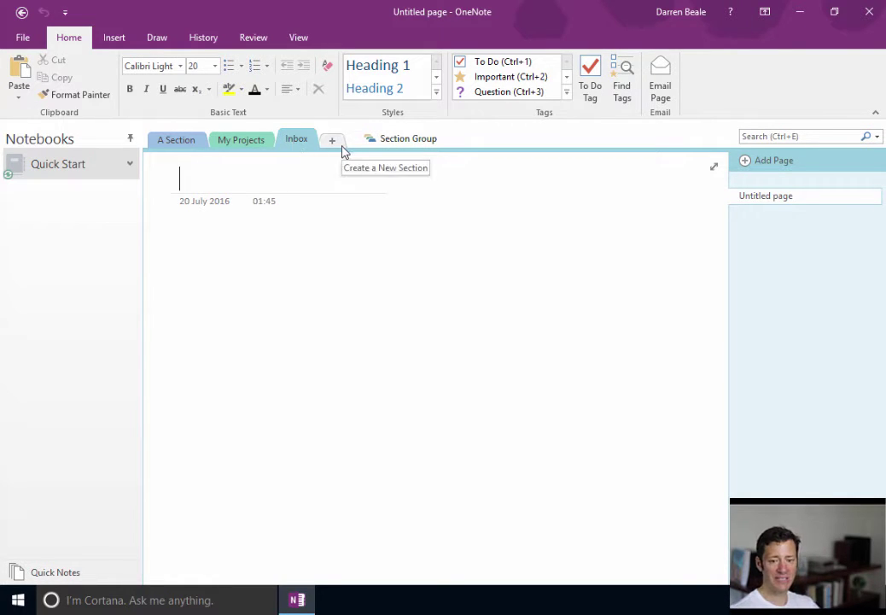
left_click(332, 141)
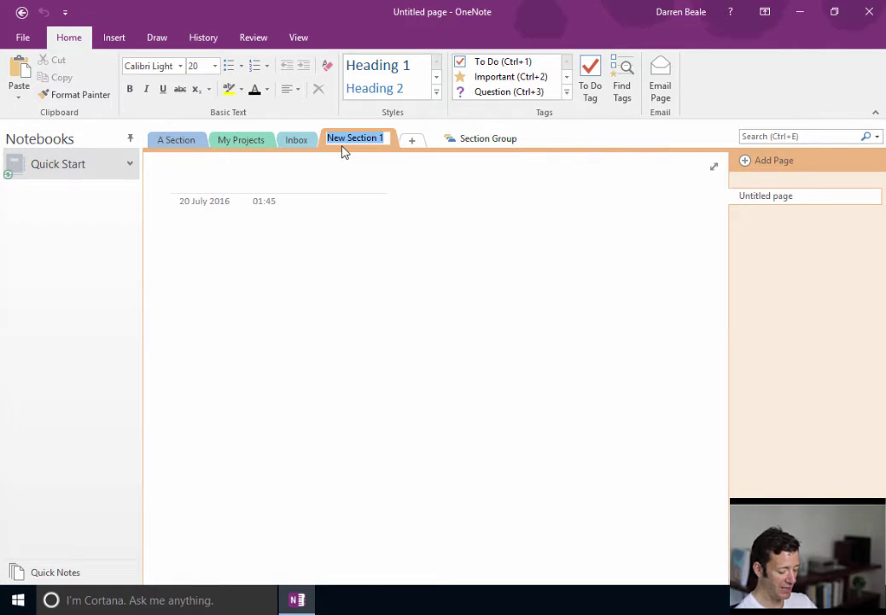
type("Clippings")
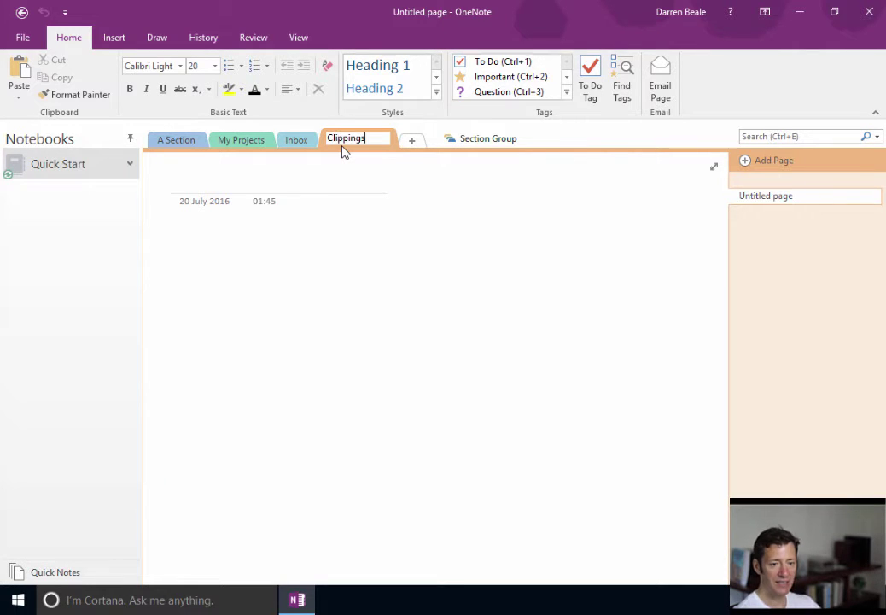
key("Return")
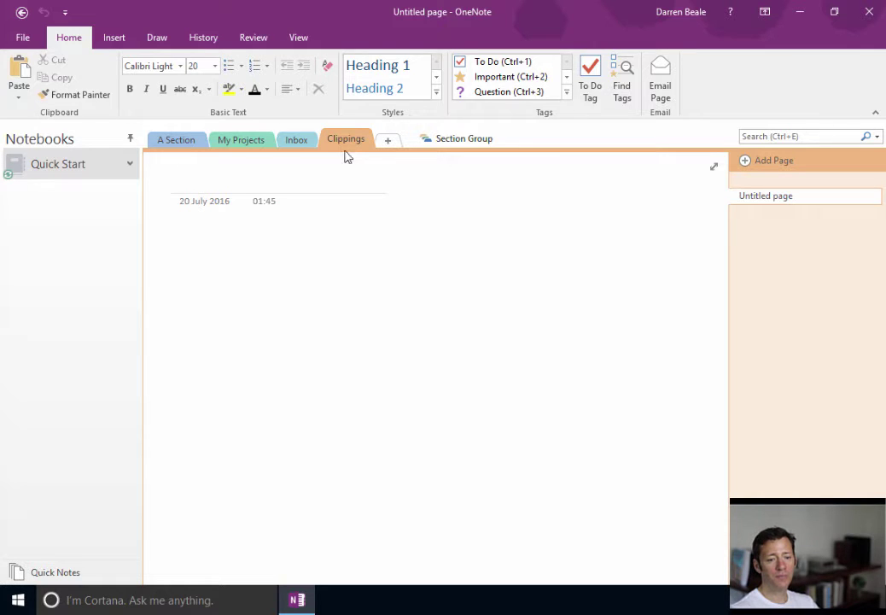
Step: Open OneNote Options from the File view
left_click(29, 39)
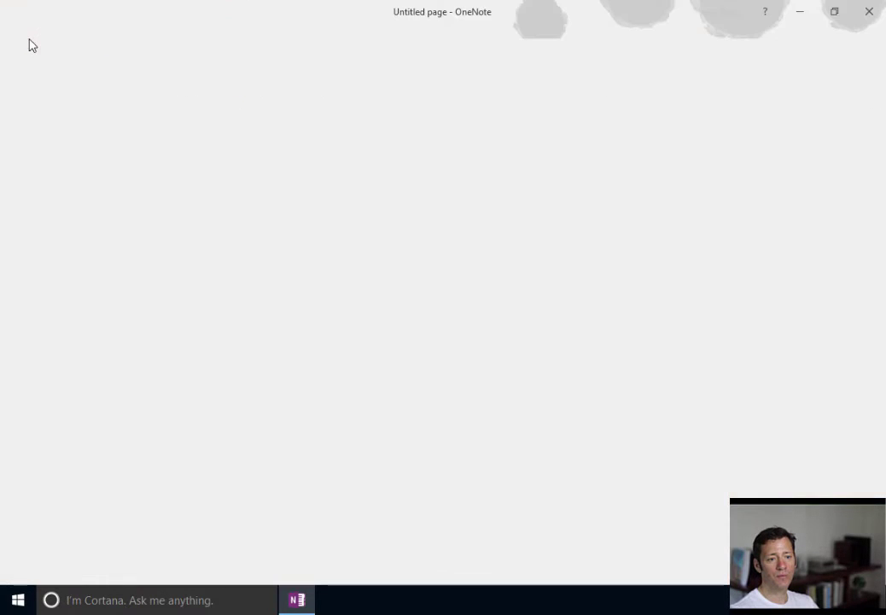
left_click(39, 323)
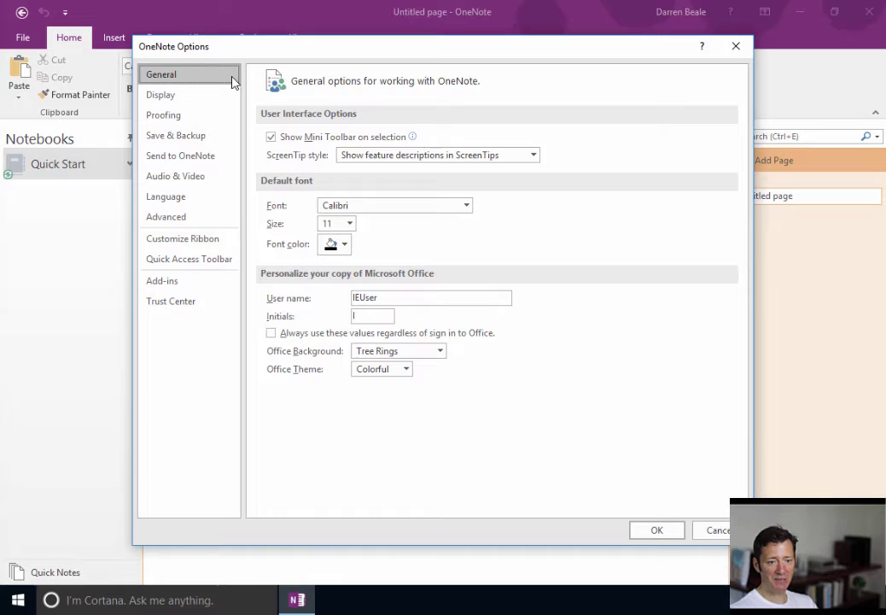
Step: Enable 'Page tabs appear on the left' in Display options and apply the change
left_click(175, 95)
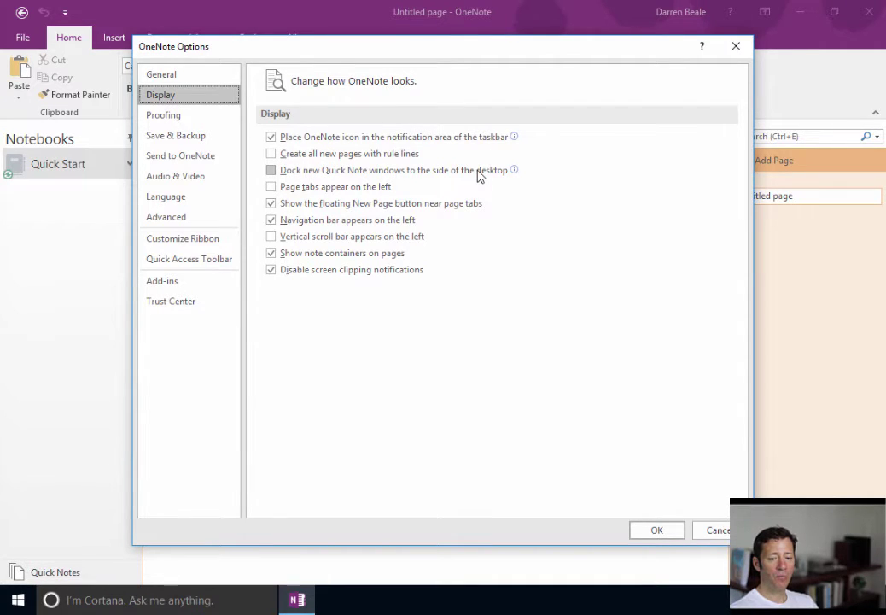
mouse_move(480, 175)
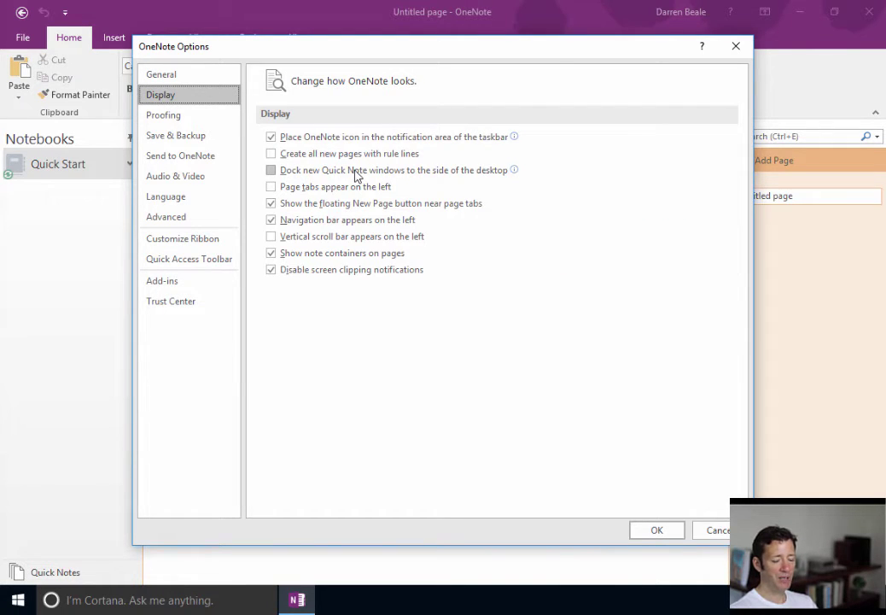
mouse_move(356, 174)
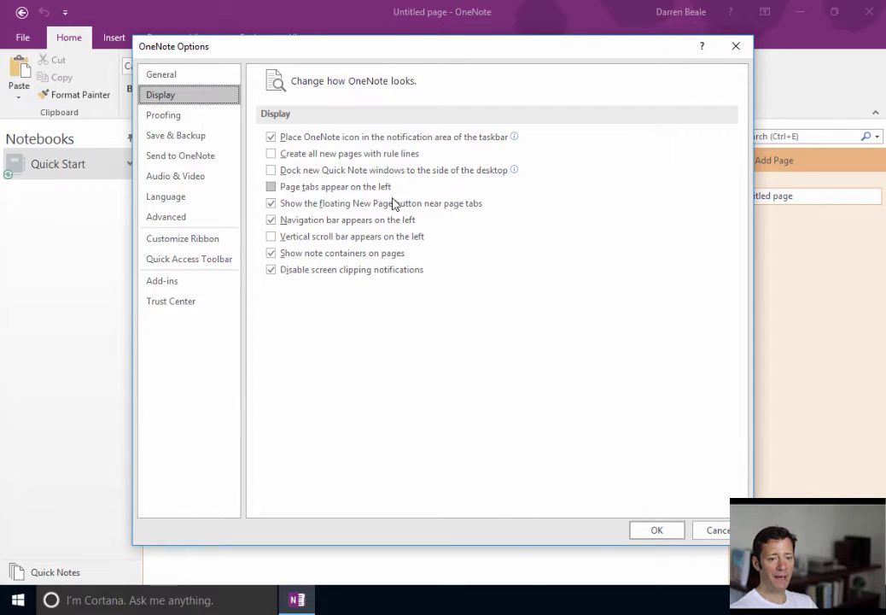
left_click(272, 187)
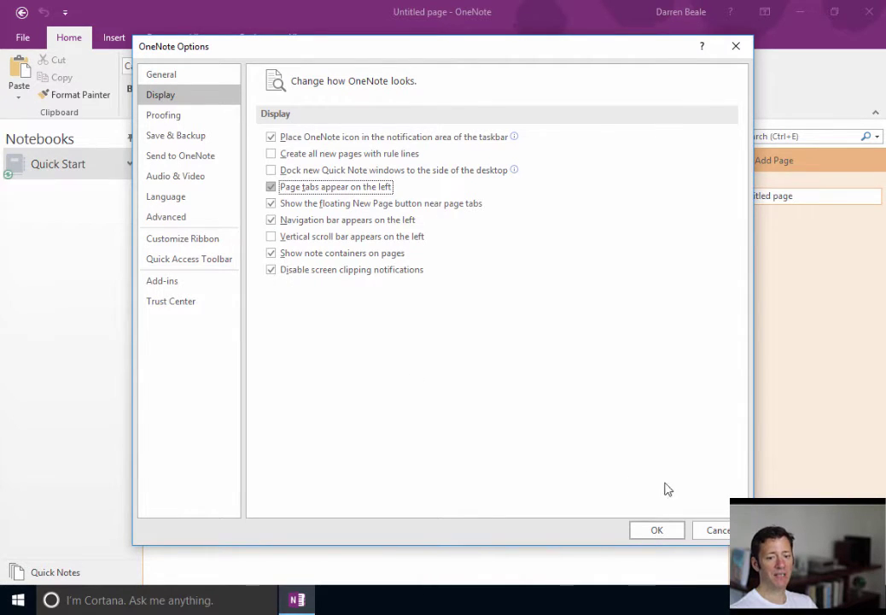
left_click(657, 532)
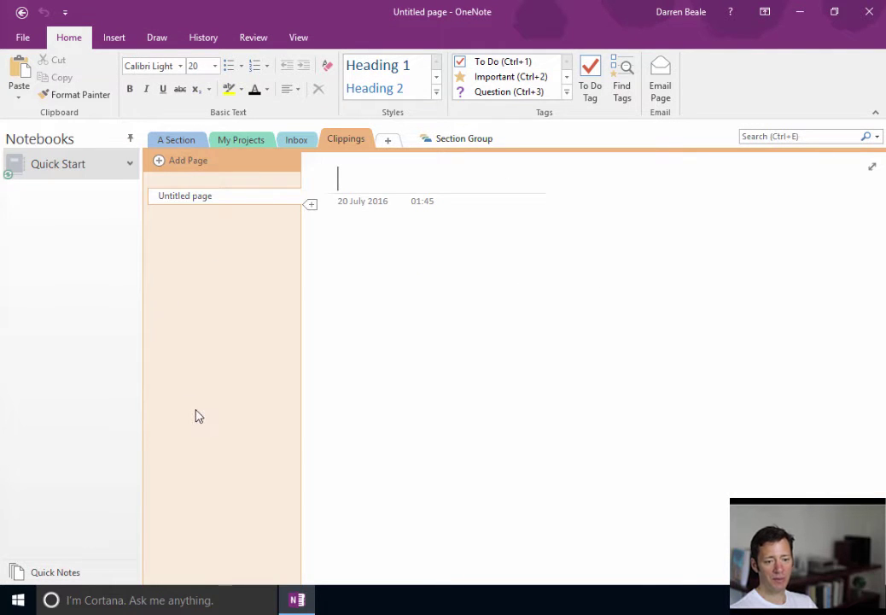
Step: Expand Quick Start, resize the page list, and re-pin the Notebooks pane
left_click(130, 163)
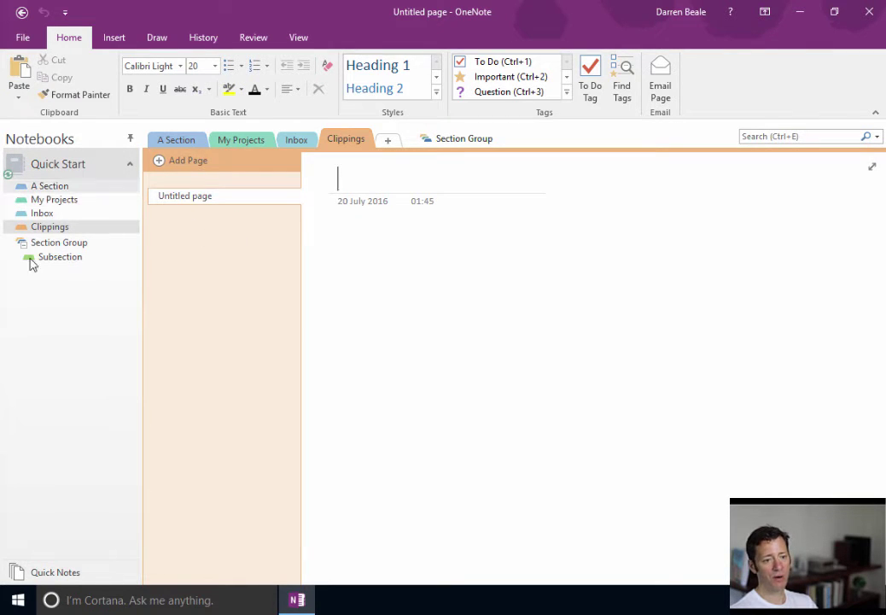
left_click(129, 138)
left_click_drag(157, 294, 24, 306)
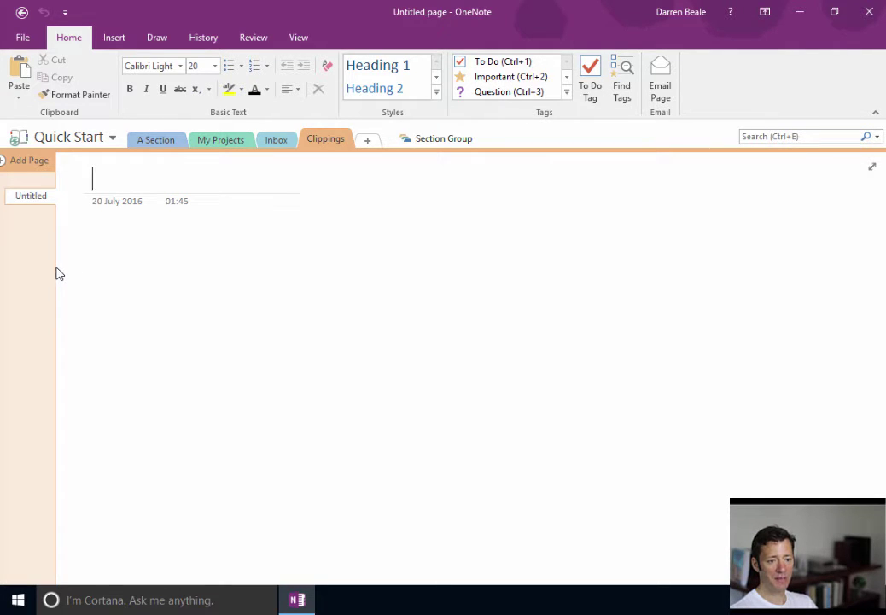
left_click_drag(56, 274, 161, 270)
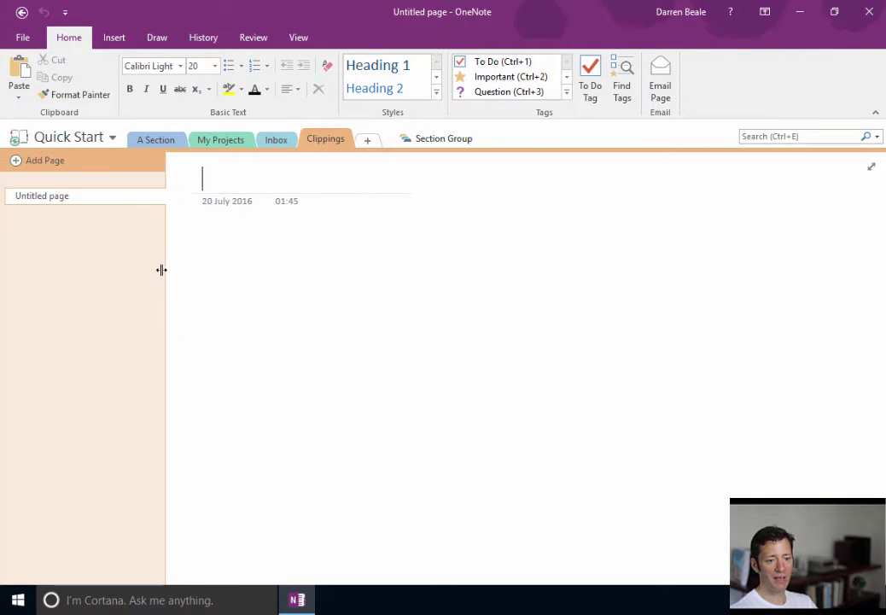
left_click(109, 139)
left_click(272, 169)
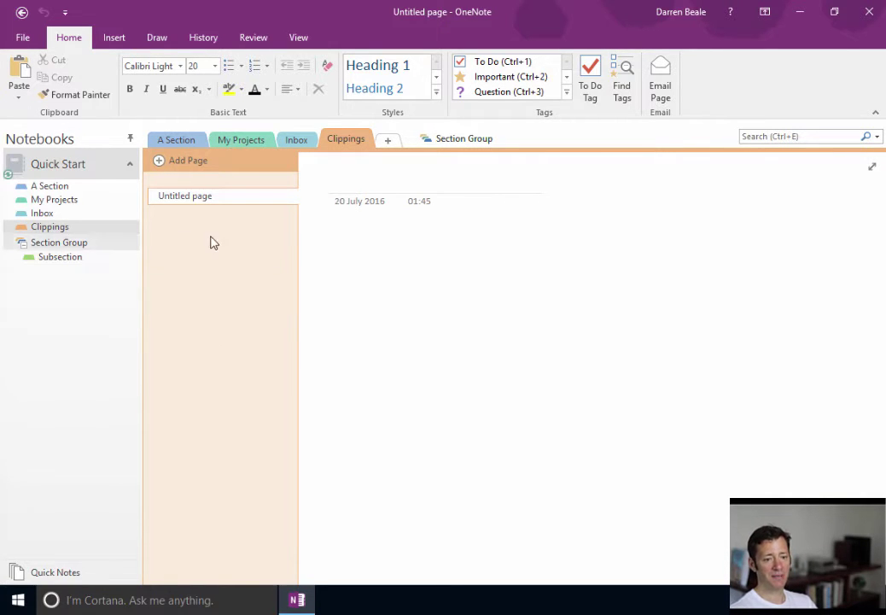
Step: Reopen OneNote Options, check Proofing, and return to the Save & Backup settings
left_click(28, 38)
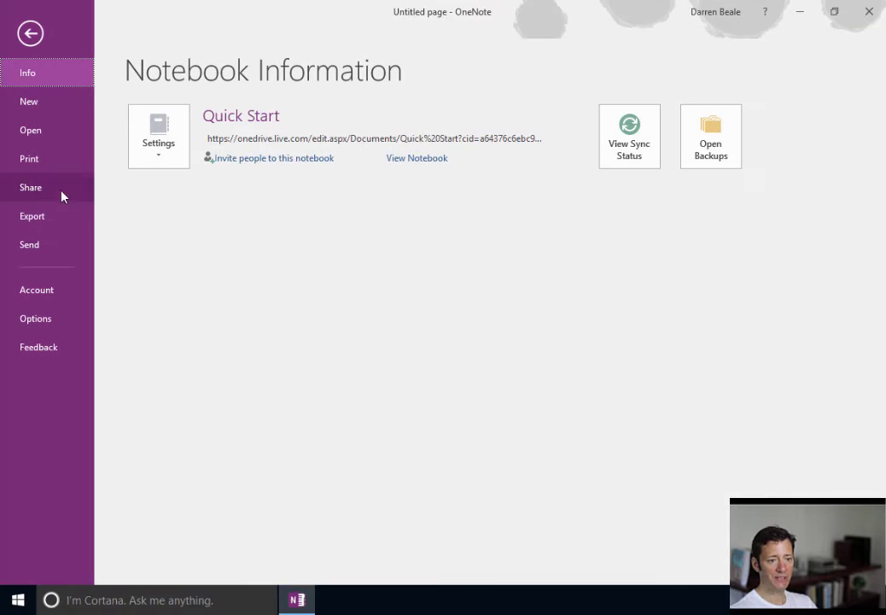
left_click(57, 317)
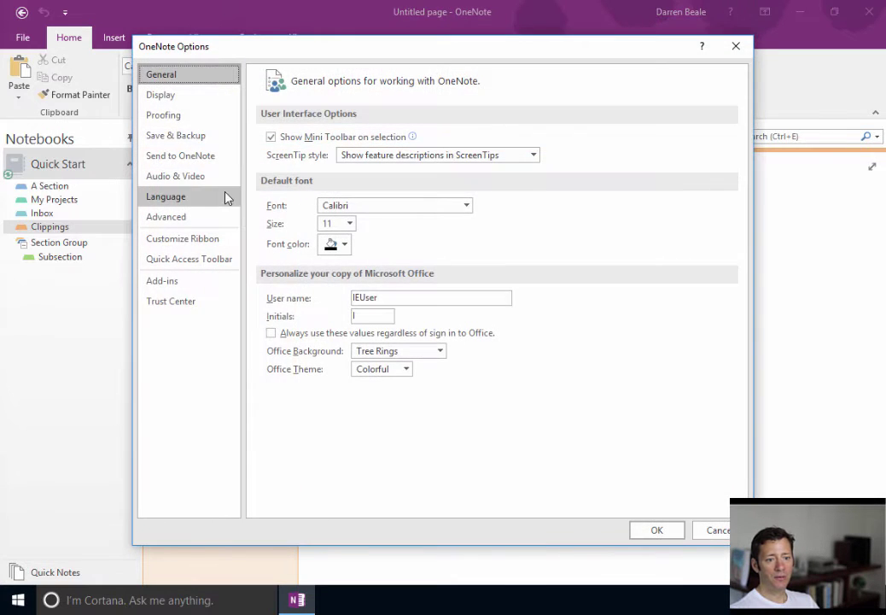
left_click(183, 138)
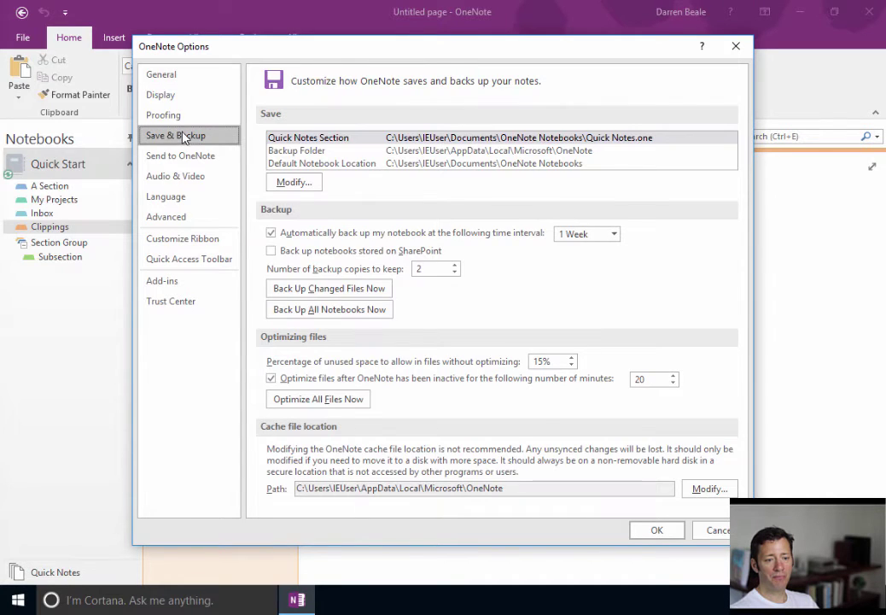
left_click(154, 114)
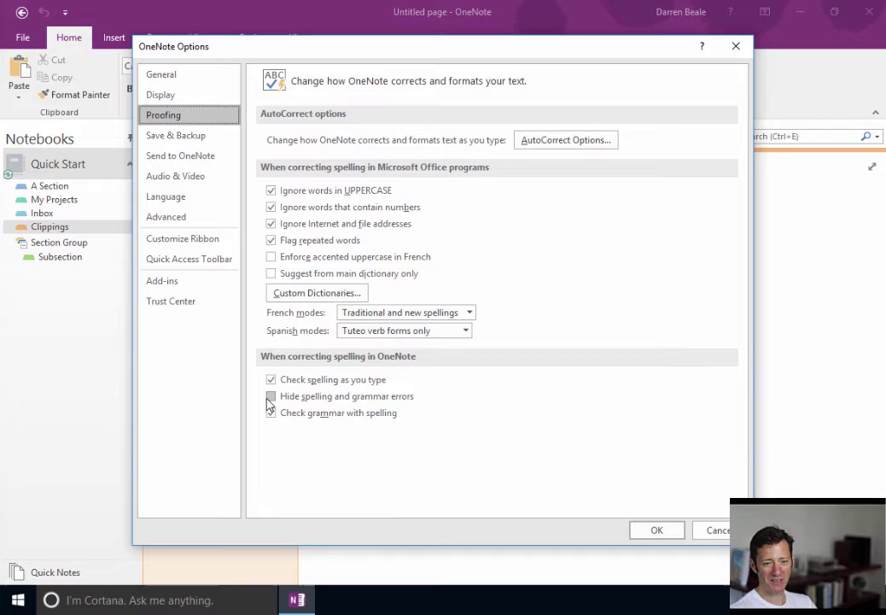
left_click(192, 137)
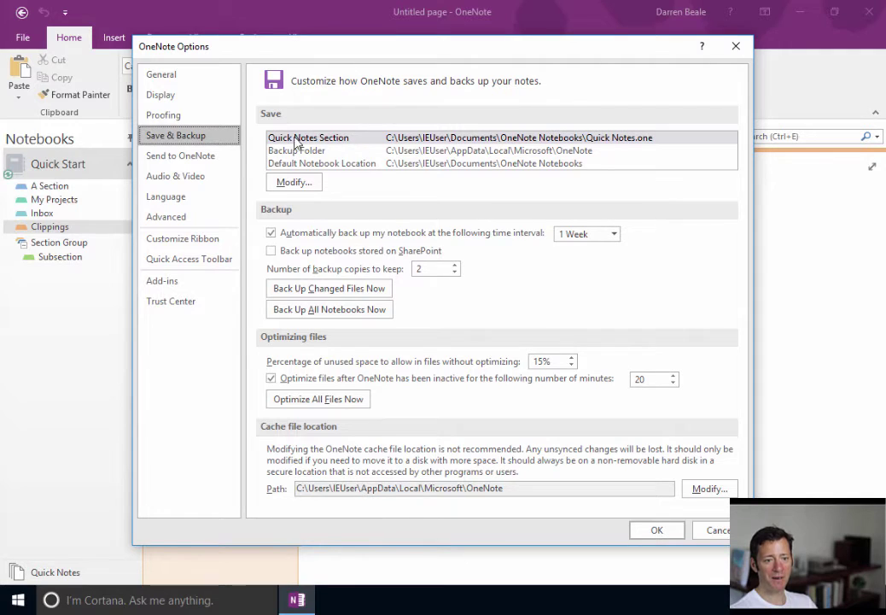
Step: Change the Quick Notes Section location to Quick Start > Inbox
left_click(362, 143)
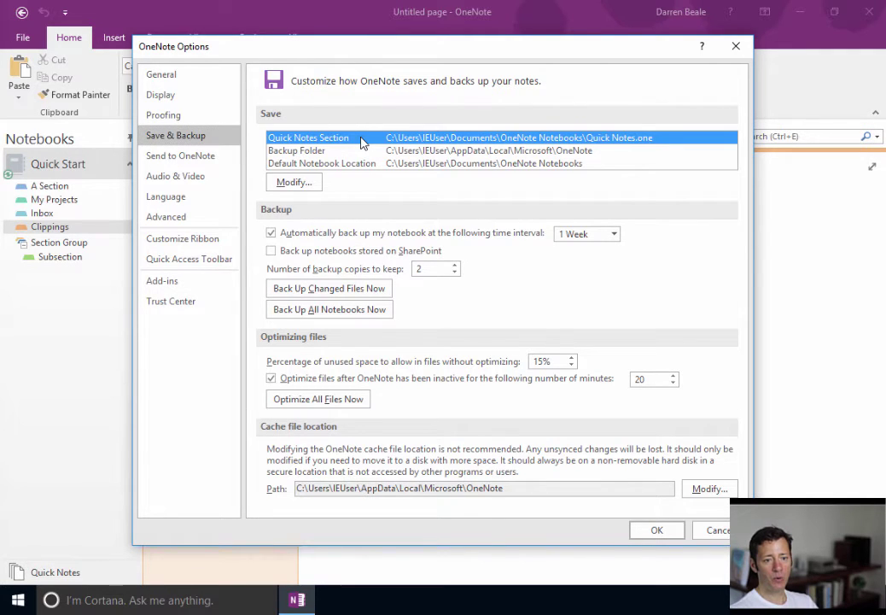
left_click(299, 185)
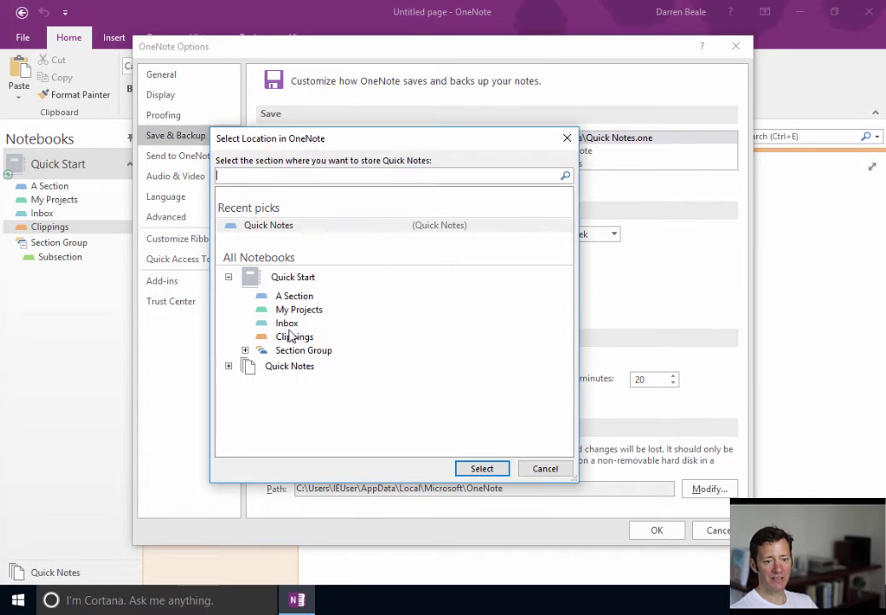
left_click(287, 322)
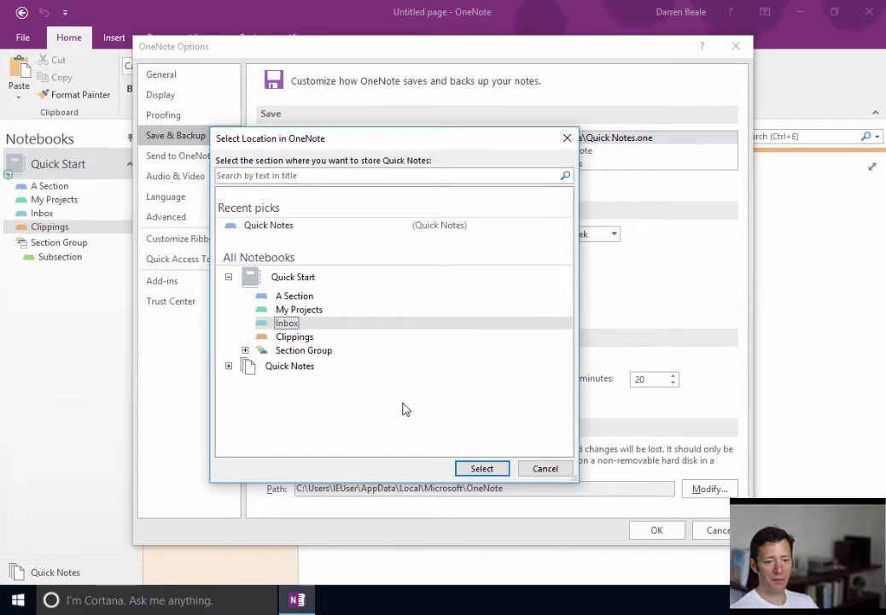
left_click(485, 466)
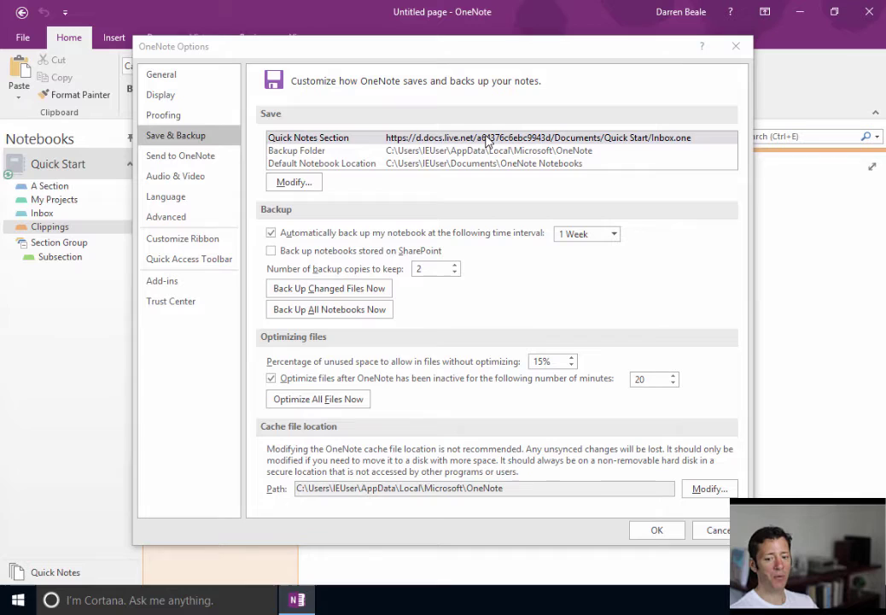
Step: Change the Backup Folder location to the Documents folder
left_click(318, 152)
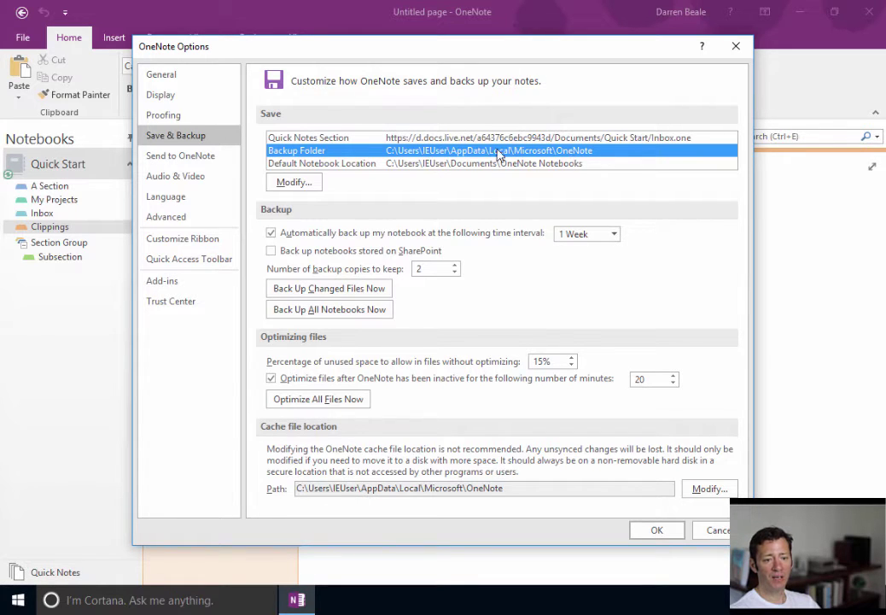
left_click(294, 182)
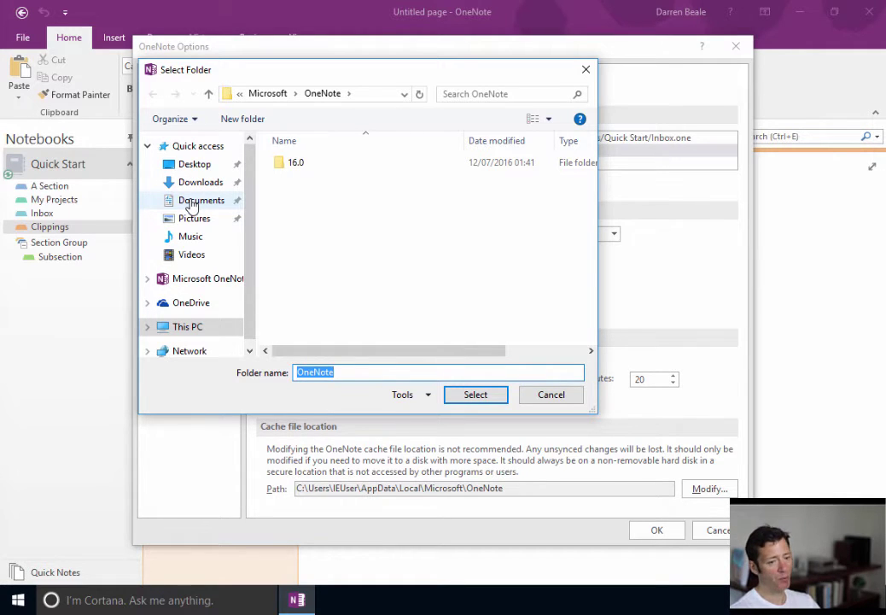
left_click(193, 206)
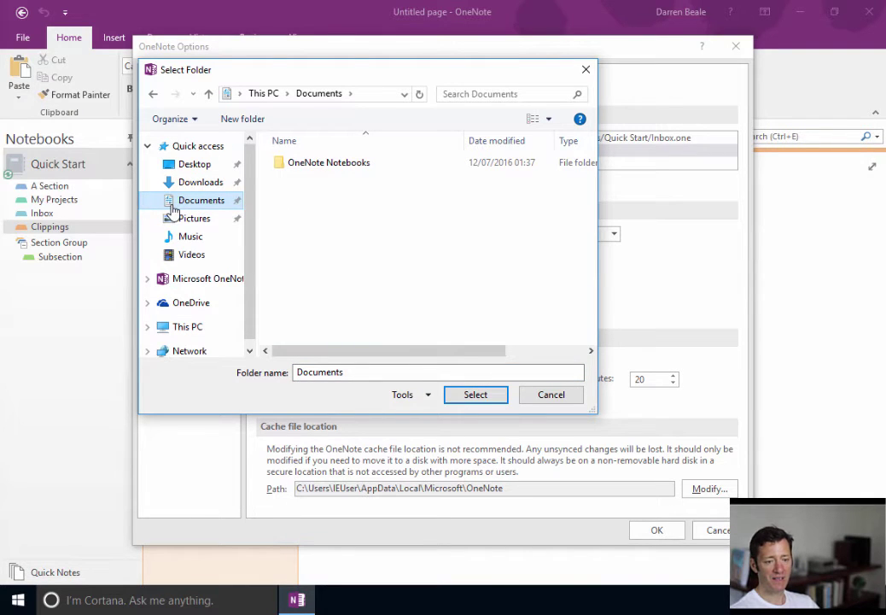
left_click(469, 398)
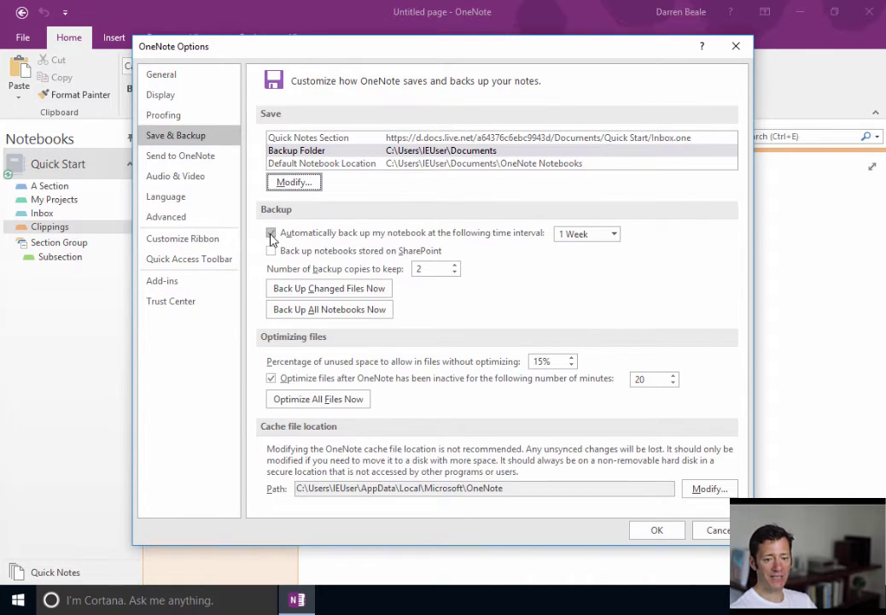
Step: Set the automatic backup interval to 1 Day, then go to Send to OneNote settings
left_click(611, 242)
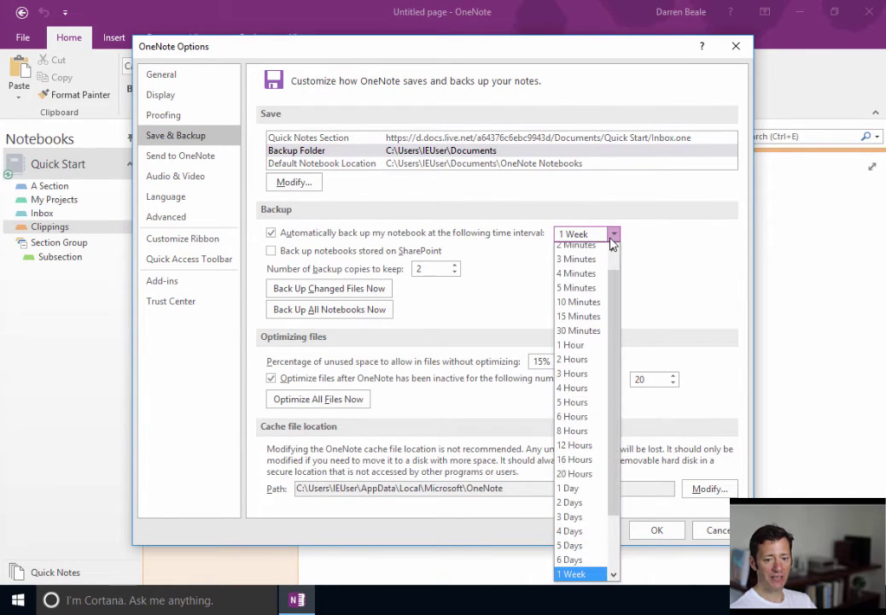
left_click(582, 492)
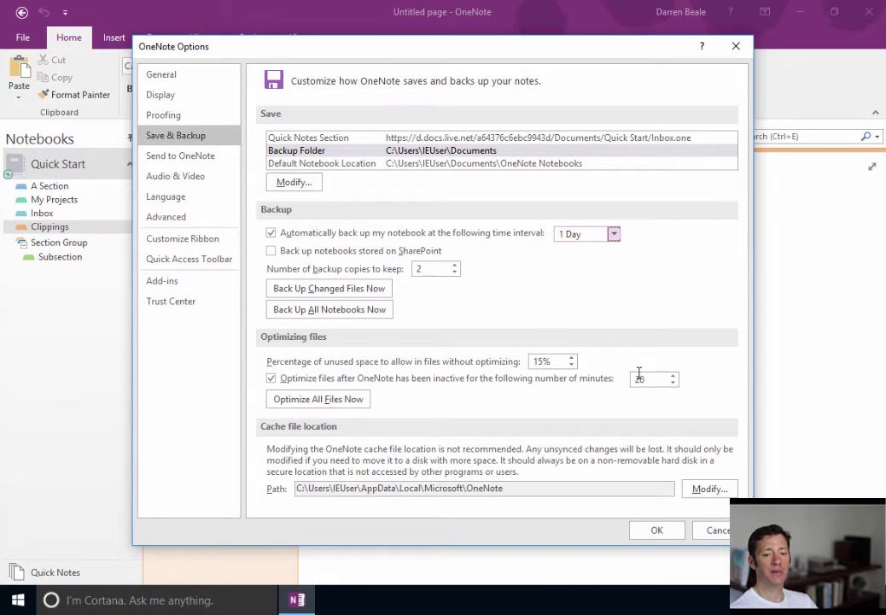
left_click(197, 156)
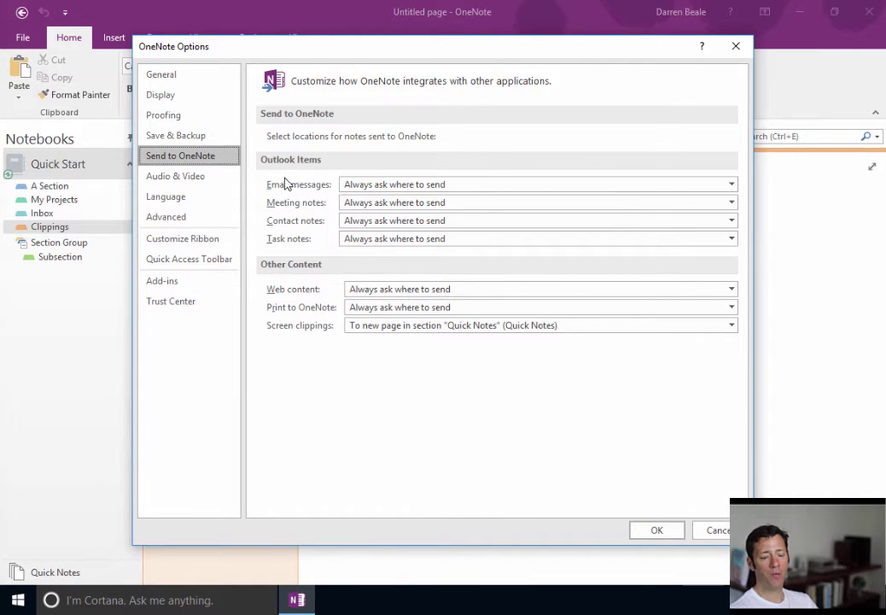
Step: Set the Email messages default location to a new page in Quick Start's Inbox
left_click(425, 188)
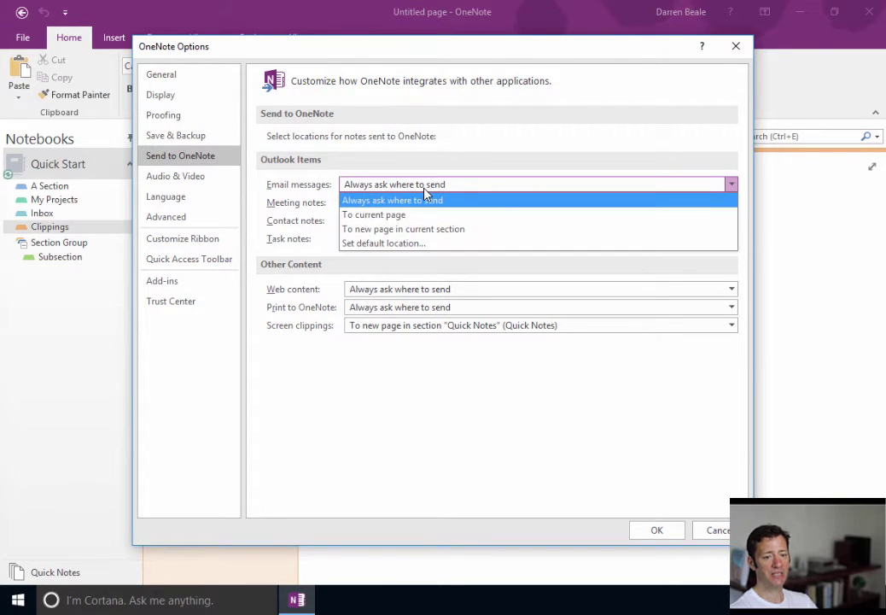
left_click(416, 244)
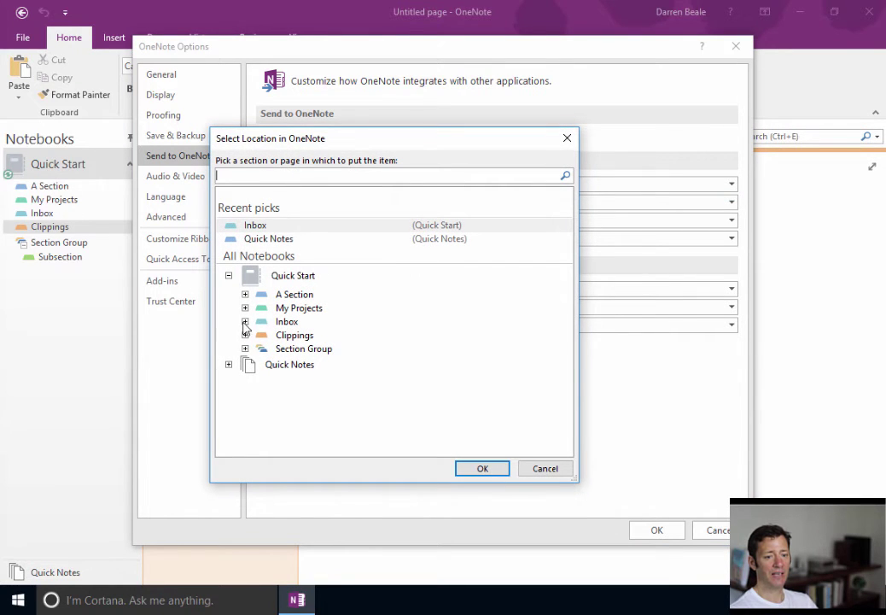
left_click(284, 323)
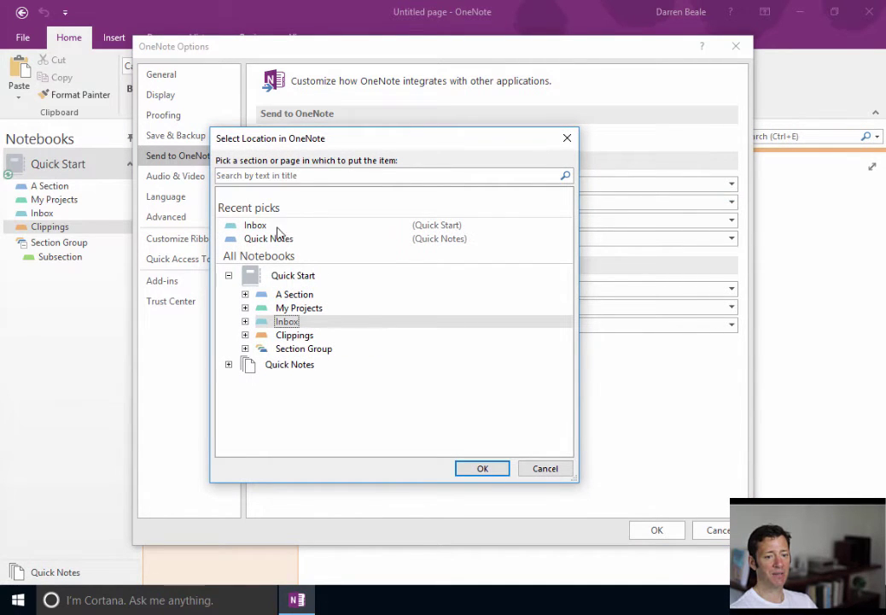
left_click(479, 469)
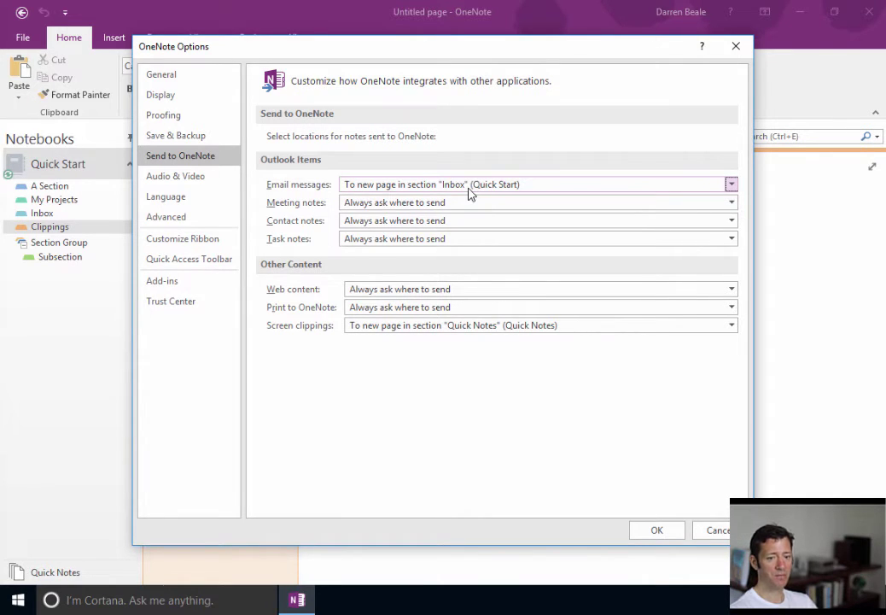
Step: Set the Screen clippings default location to the Clippings section
left_click(418, 330)
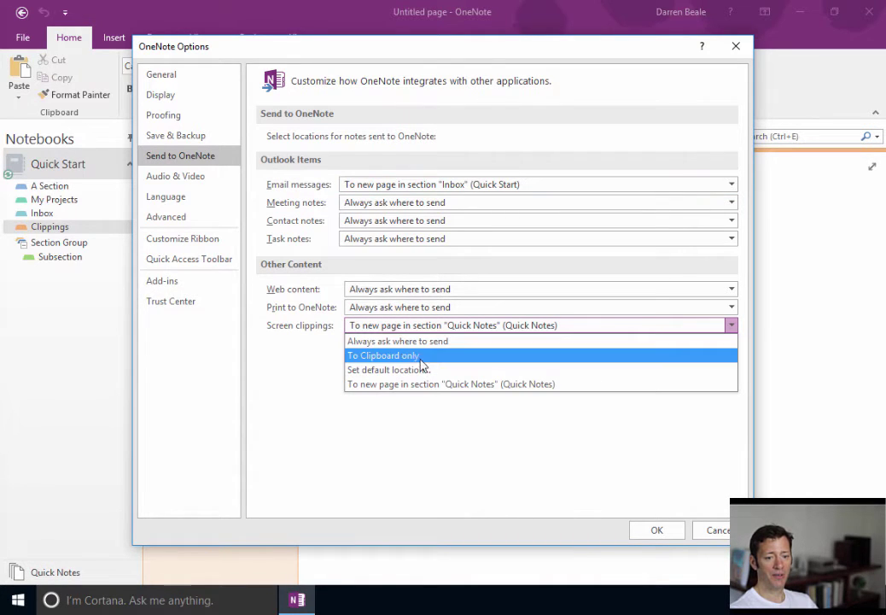
left_click(410, 386)
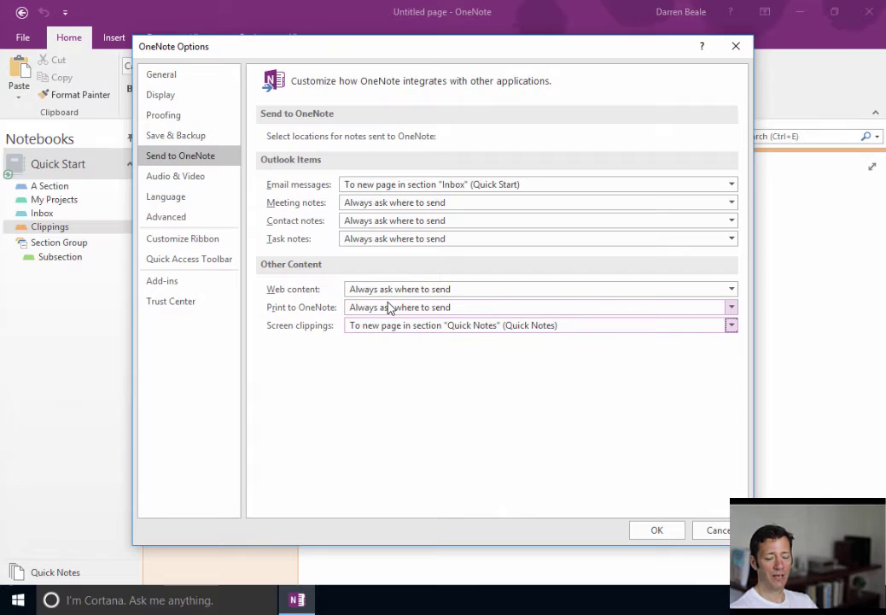
left_click(534, 329)
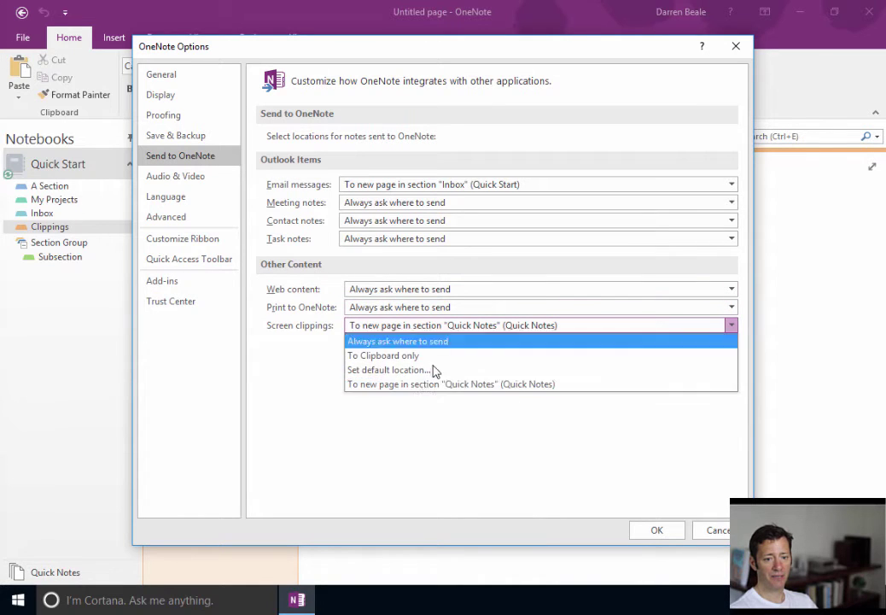
left_click(411, 373)
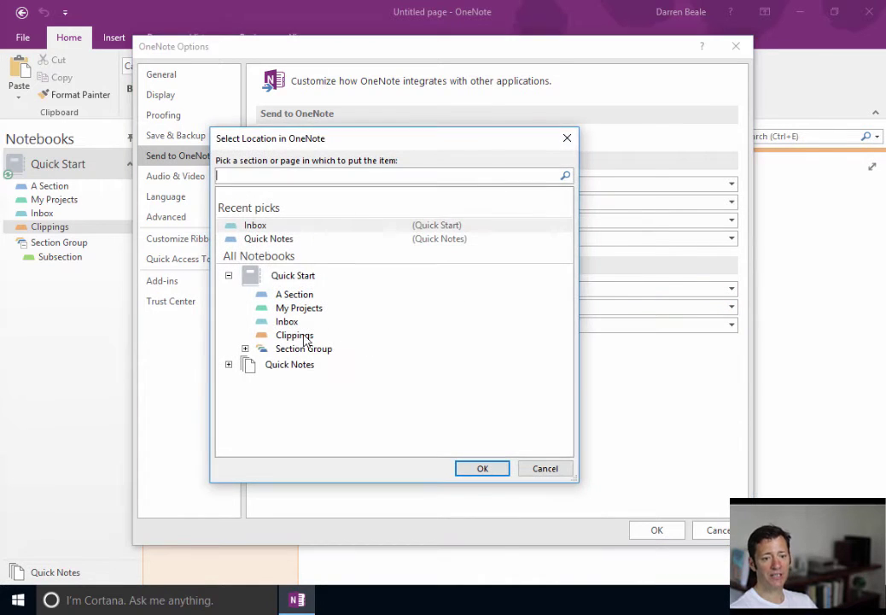
left_click(294, 335)
left_click(482, 468)
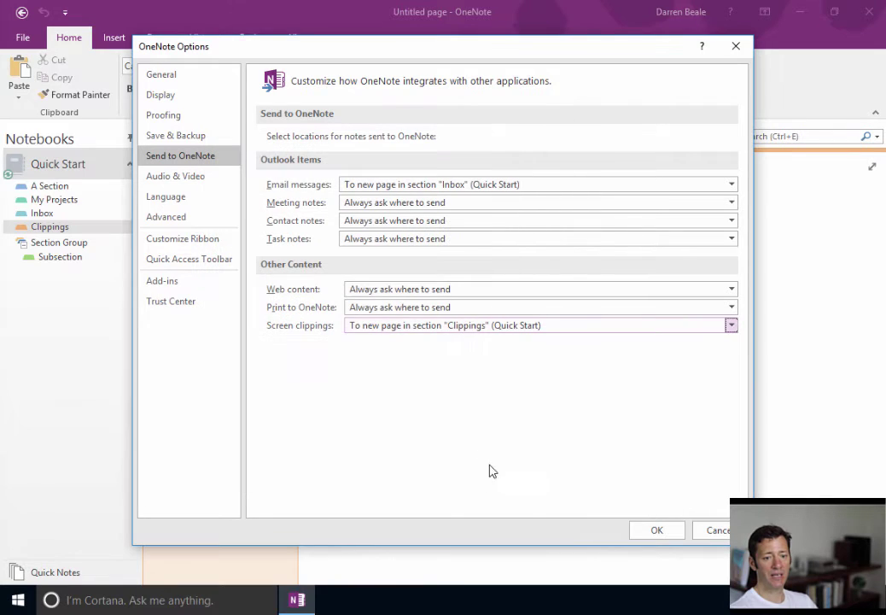
Step: Set the Print to OneNote default location to the Inbox section
left_click(416, 309)
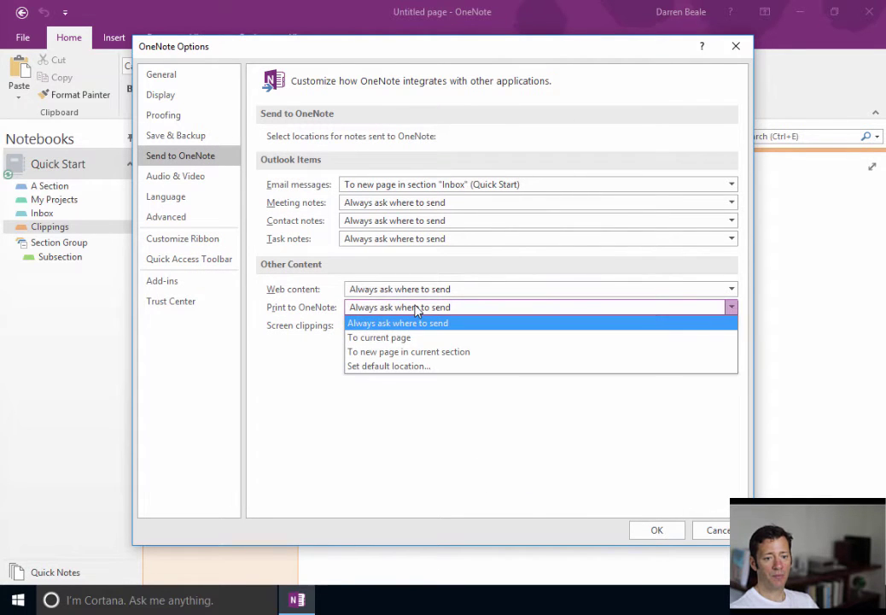
left_click(387, 352)
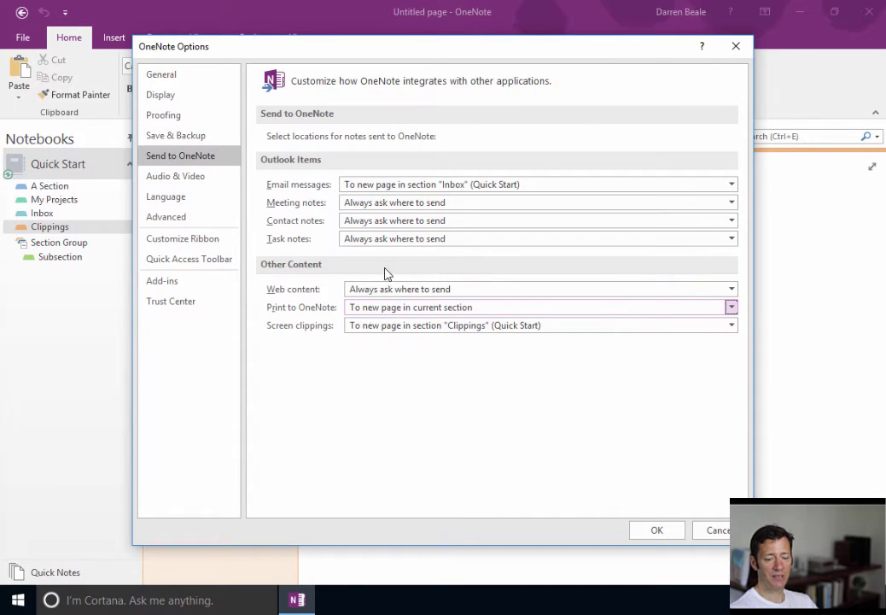
left_click(463, 309)
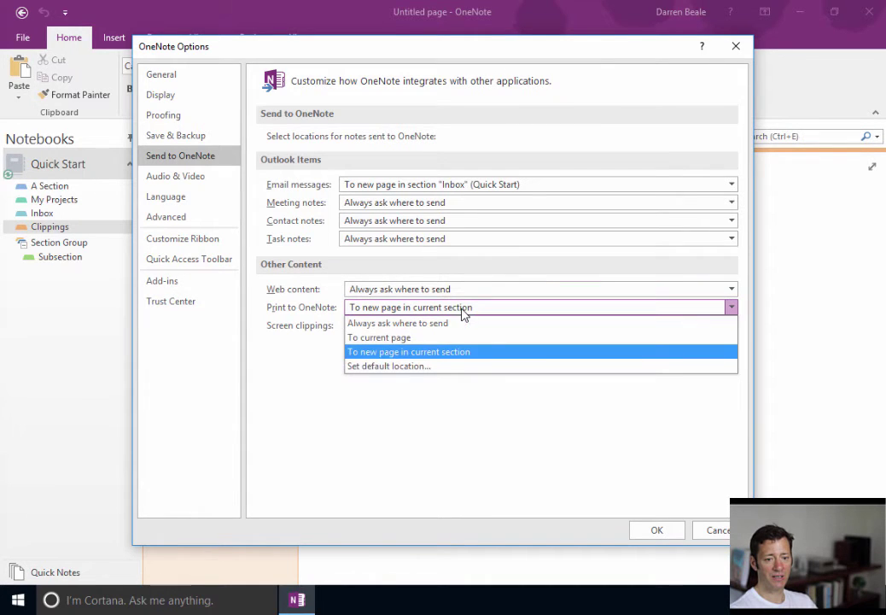
left_click(406, 367)
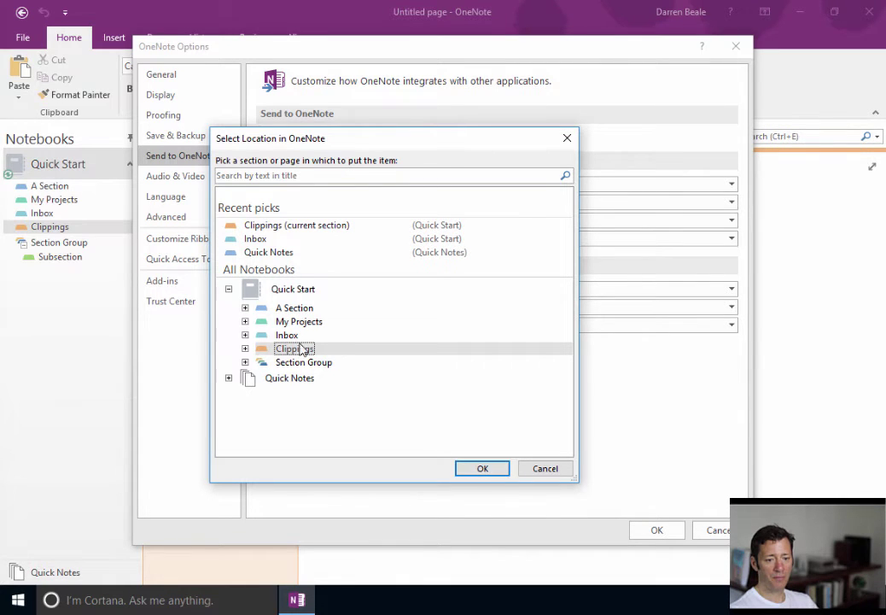
key("Up")
left_click(495, 469)
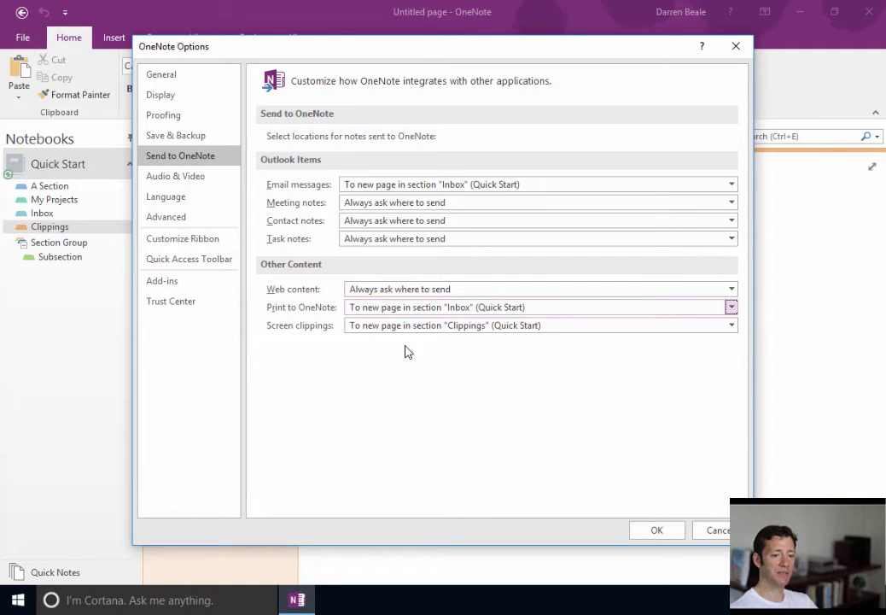
Step: Set the Web content default location to the Inbox section
left_click(391, 291)
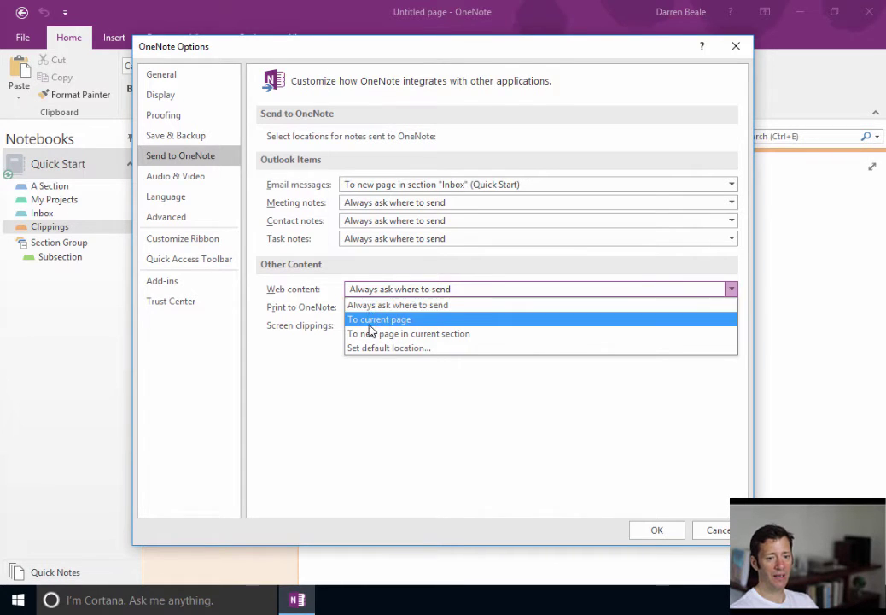
left_click(414, 349)
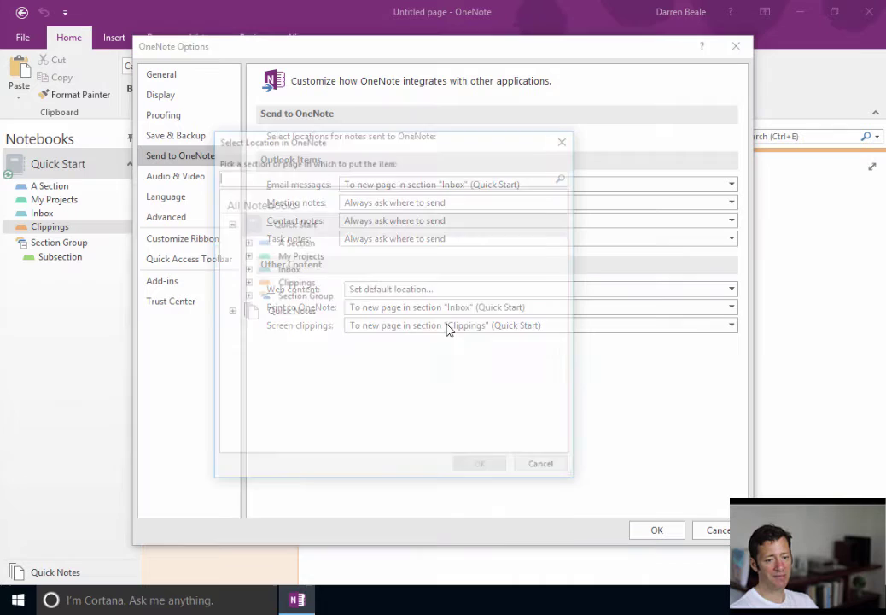
left_click(341, 335)
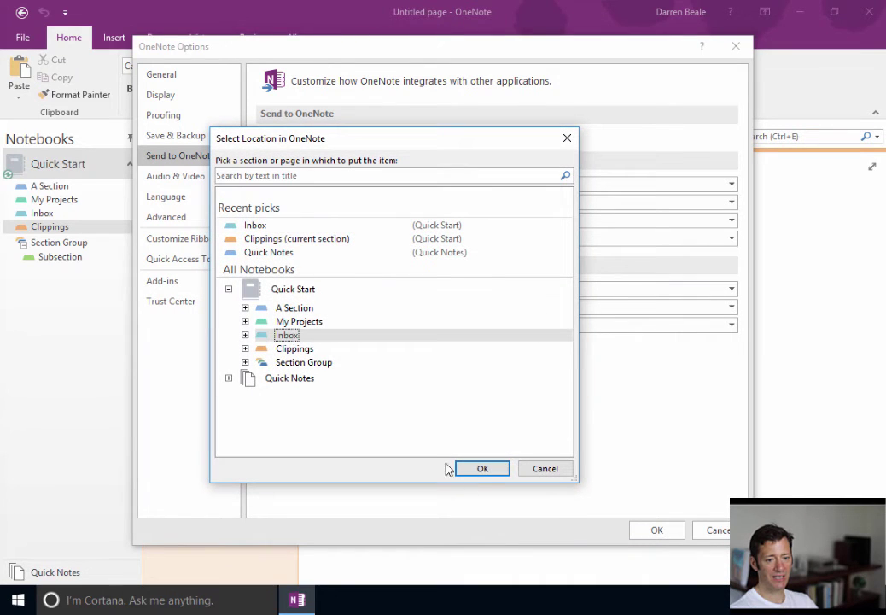
left_click(491, 478)
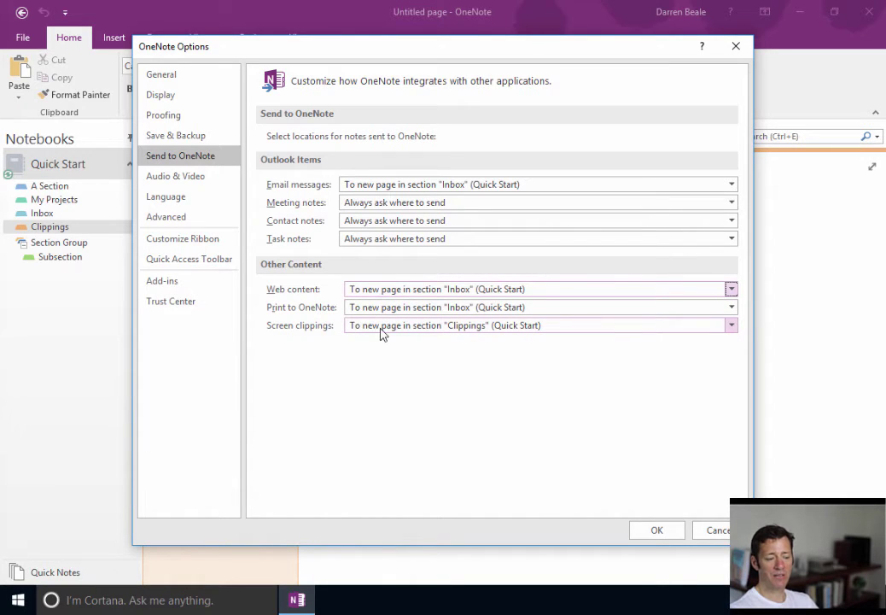
Step: Save the option changes, then capture a screen clipping of the Notebooks pane into Clippings
left_click(655, 531)
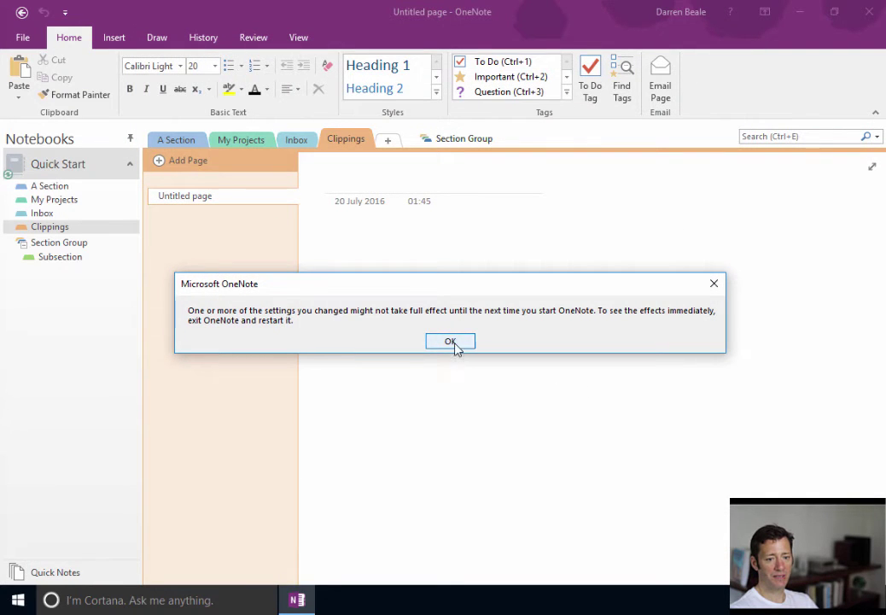
left_click(453, 343)
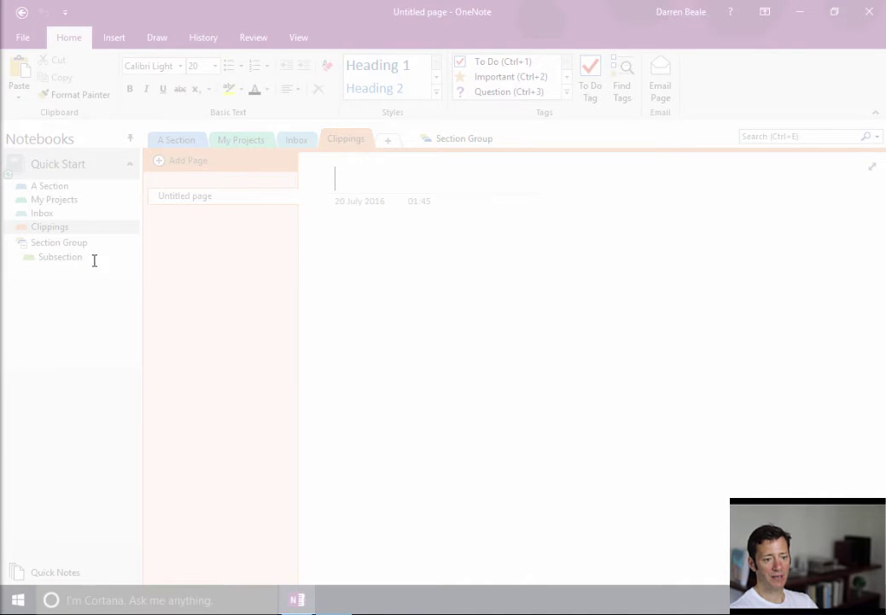
left_click_drag(209, 317, 7, 139)
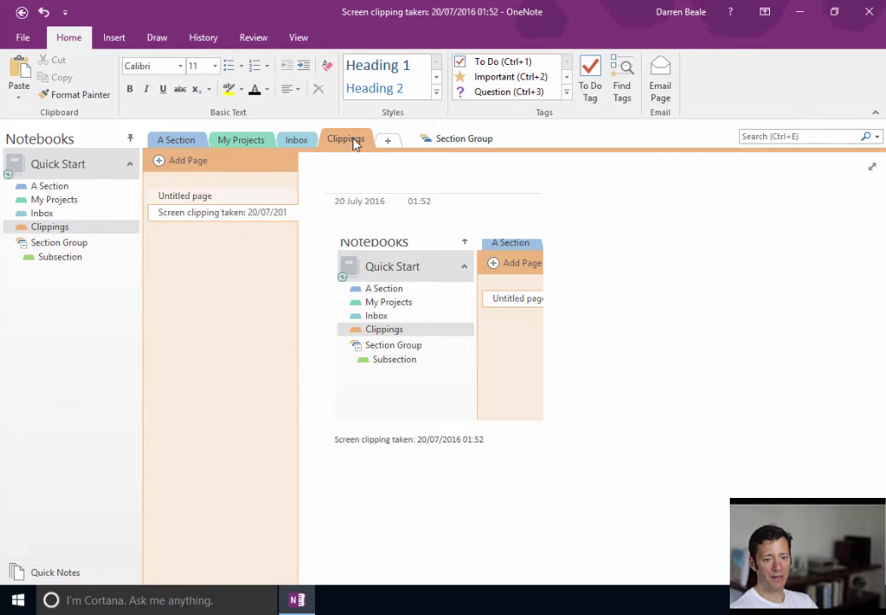
right_click(399, 311)
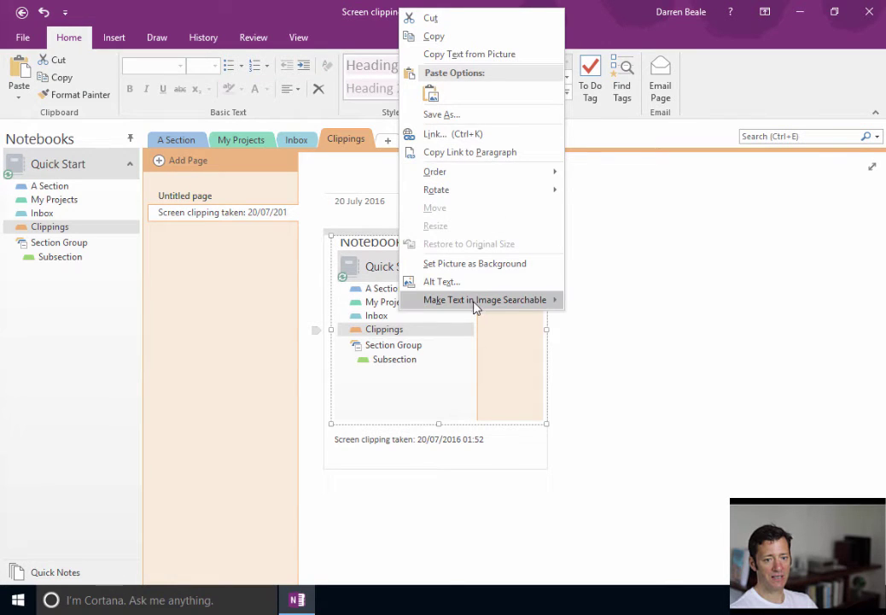
left_click(431, 391)
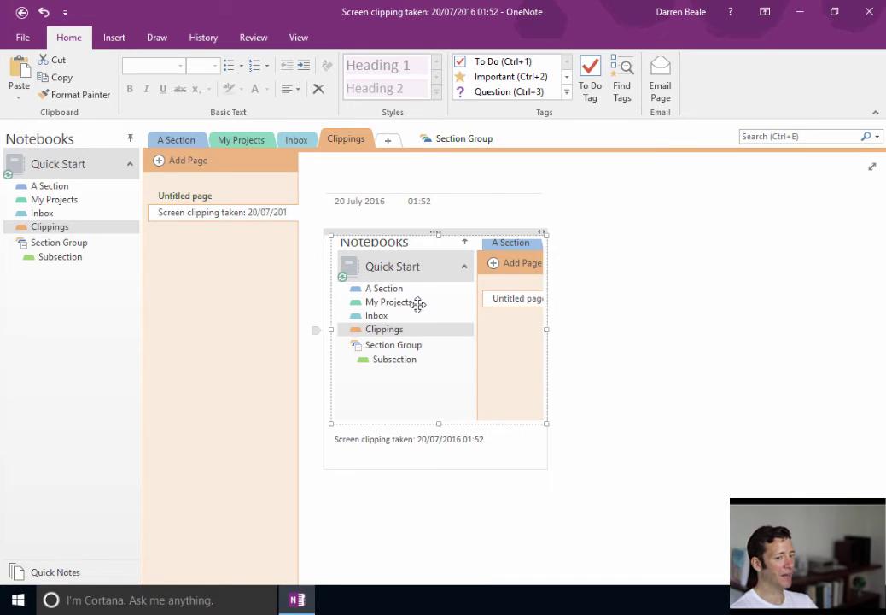
Step: Paste the Notebooks pane clipping onto the Inbox Untitled page, then return to Clippings
left_click(298, 140)
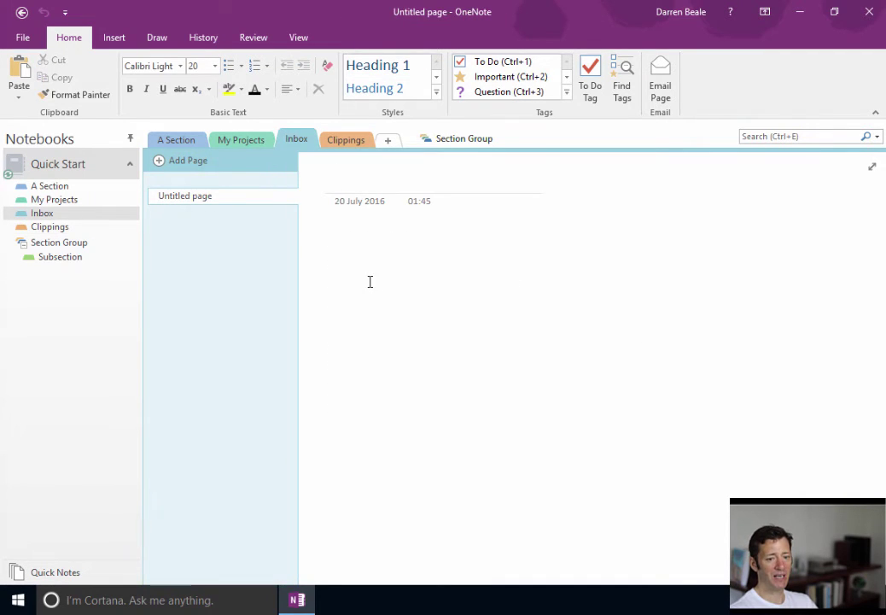
key("Return")
key("ctrl+v")
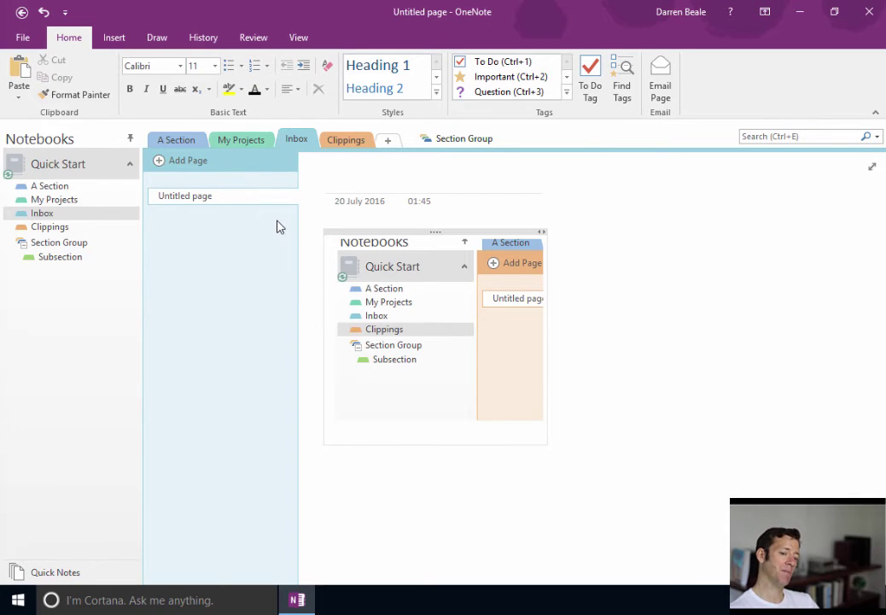
left_click(346, 139)
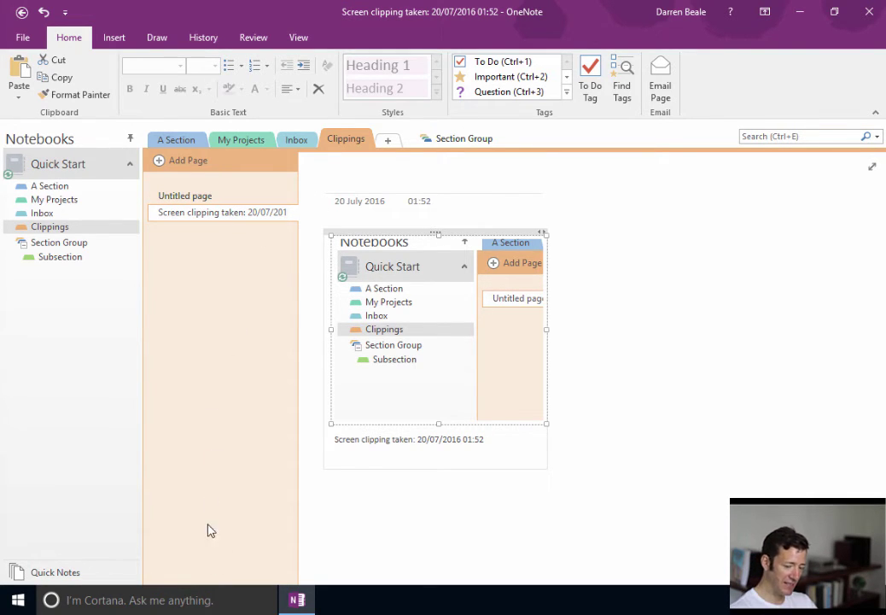
left_click(289, 140)
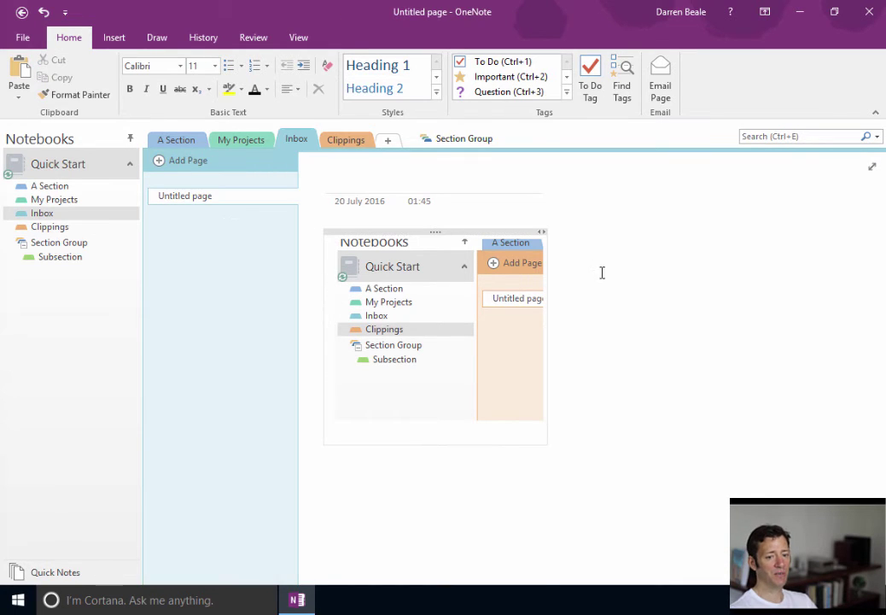
left_click(337, 140)
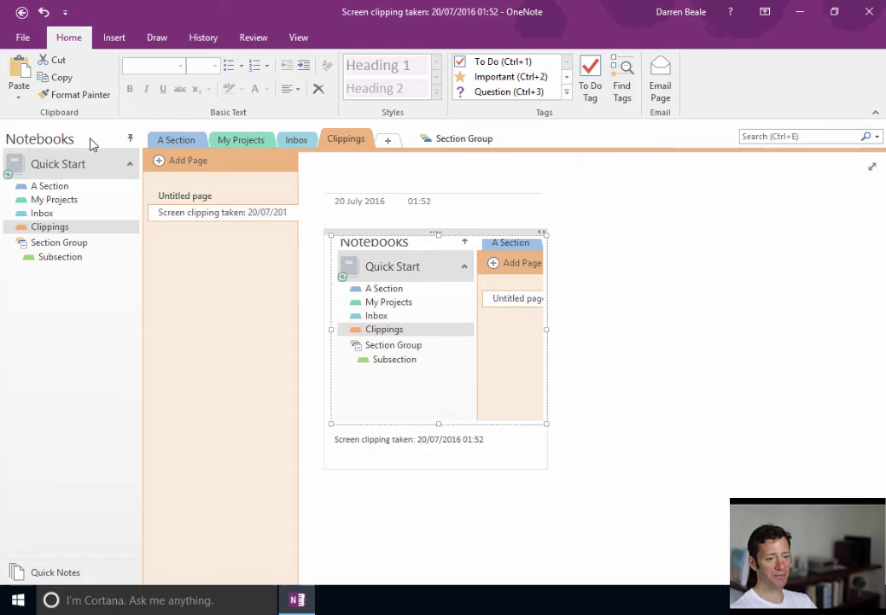
Step: Reopen OneNote Options and browse Audio & Video, Send to OneNote and Language before Advanced
left_click(21, 36)
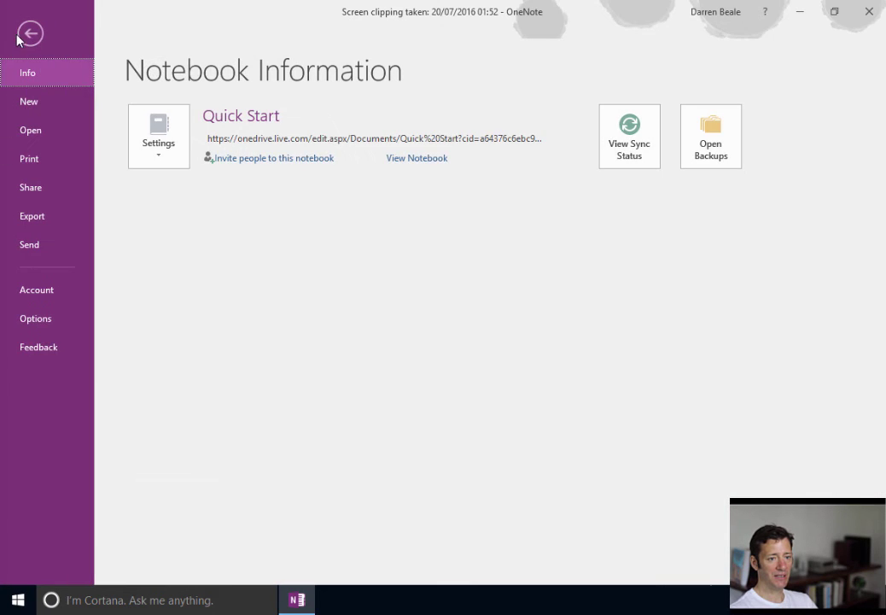
left_click(26, 35)
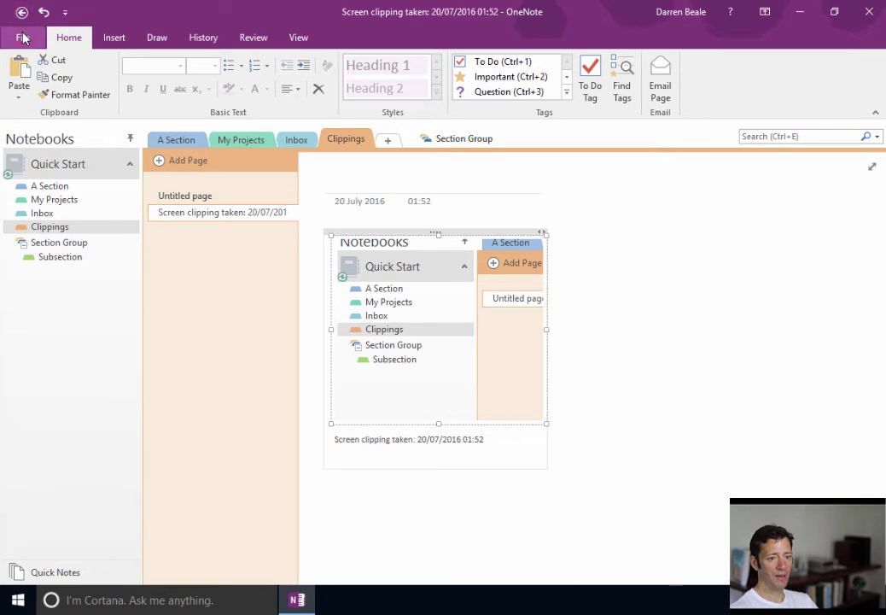
left_click(22, 37)
key("Escape")
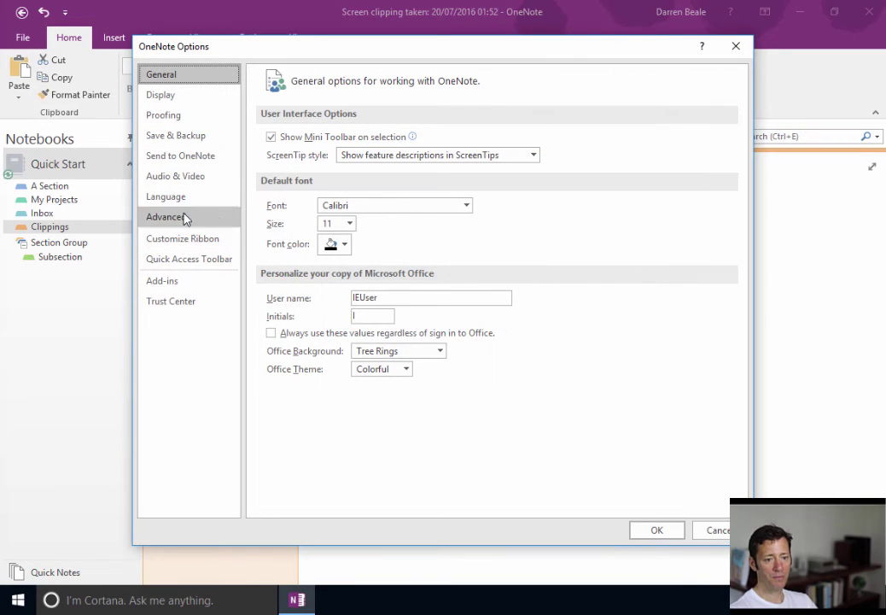
left_click(181, 178)
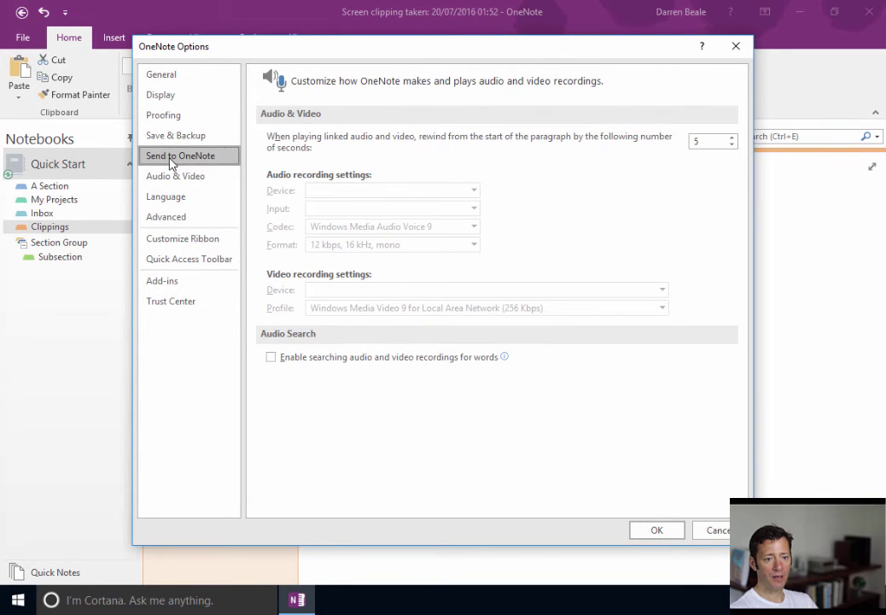
left_click(171, 157)
left_click(162, 178)
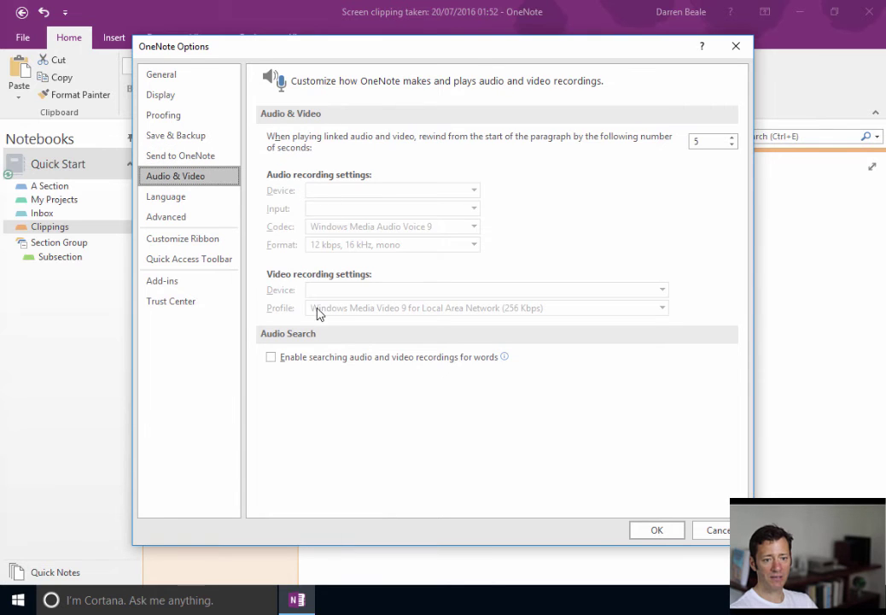
left_click(170, 198)
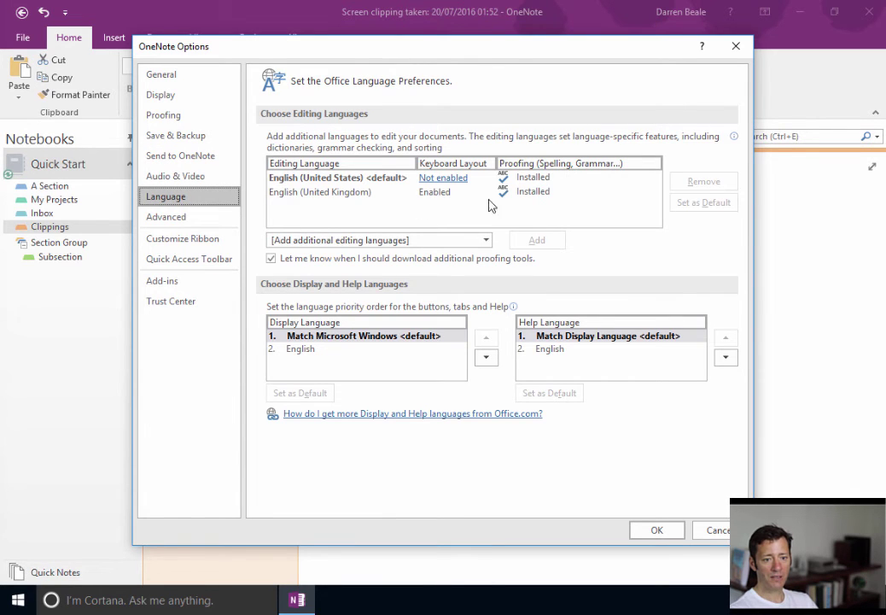
left_click(215, 219)
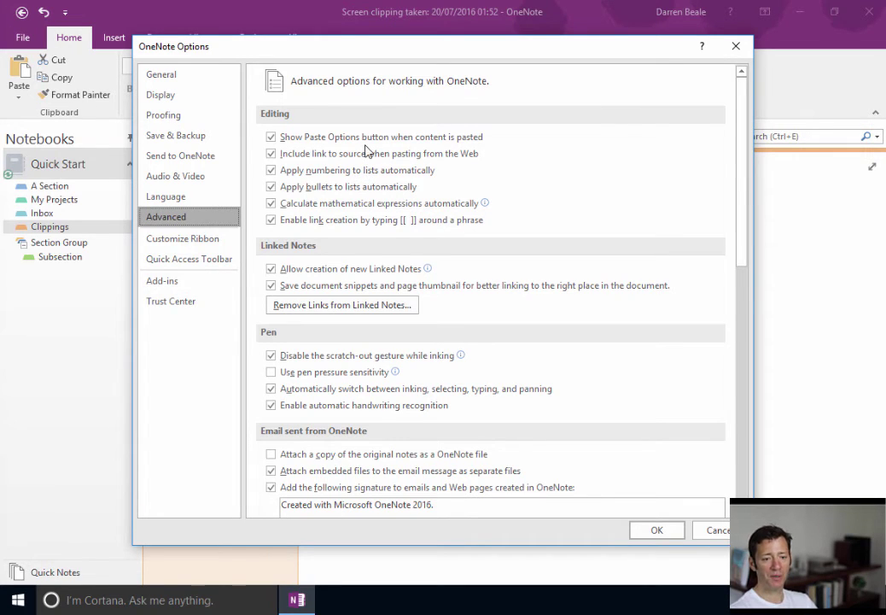
scroll(359, 171, "down", 2)
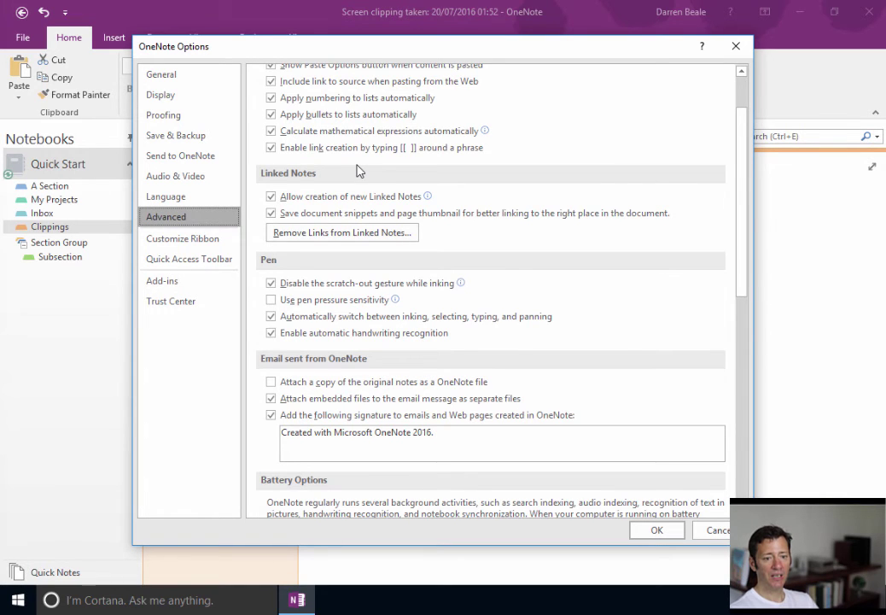
scroll(358, 171, "down", 3)
scroll(359, 171, "down", 1)
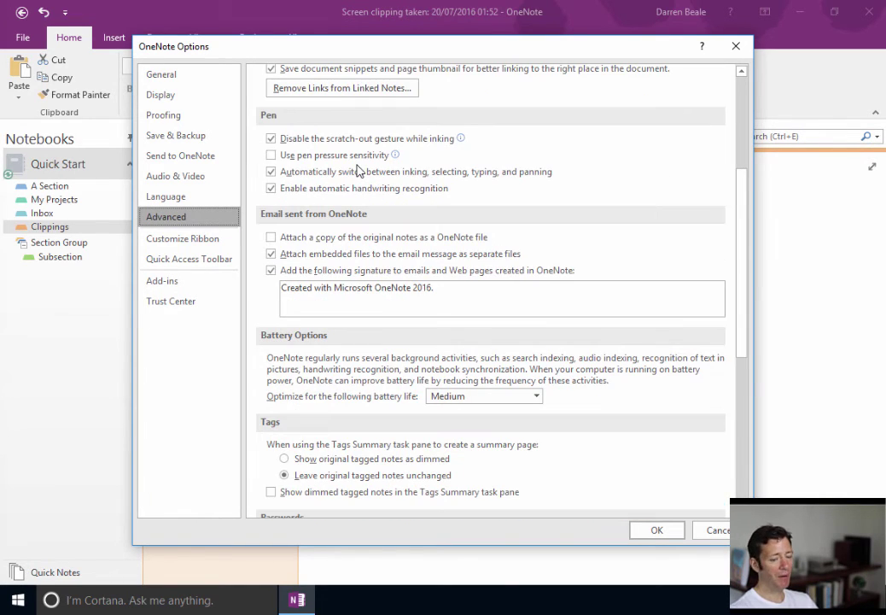
left_click(536, 397)
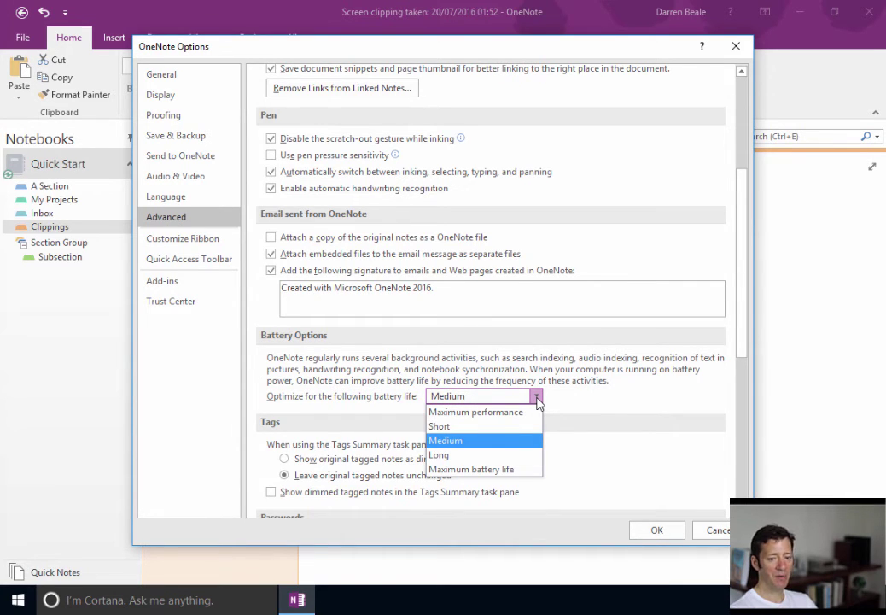
left_click(536, 398)
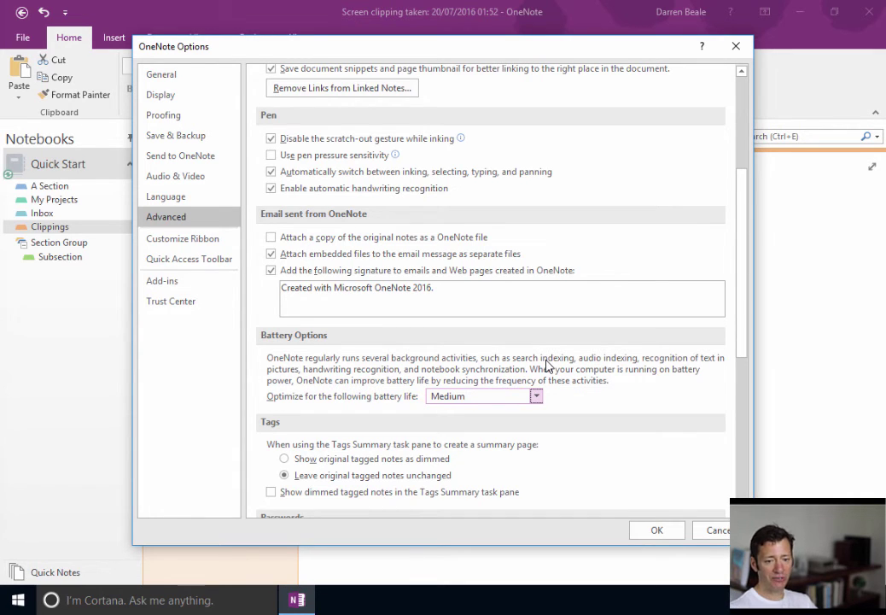
left_click(536, 397)
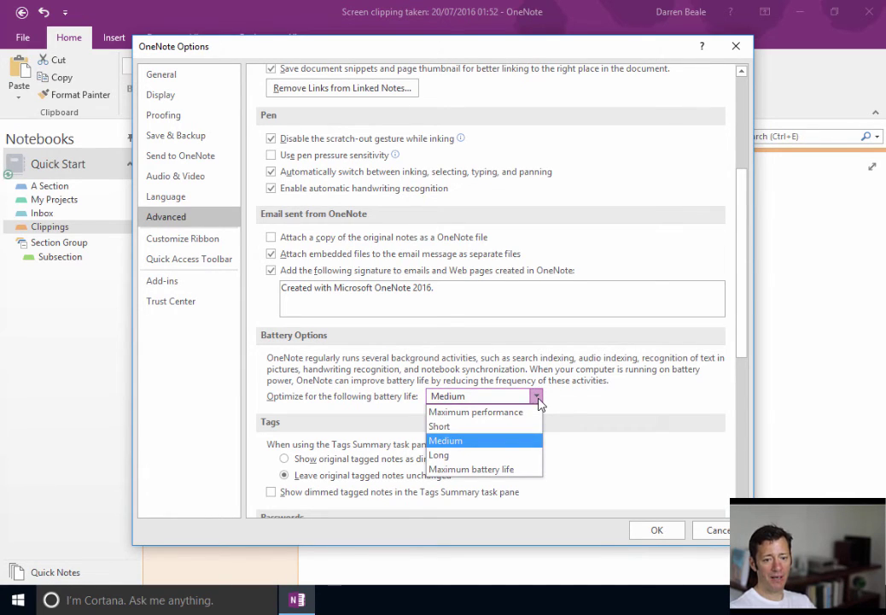
left_click(380, 391)
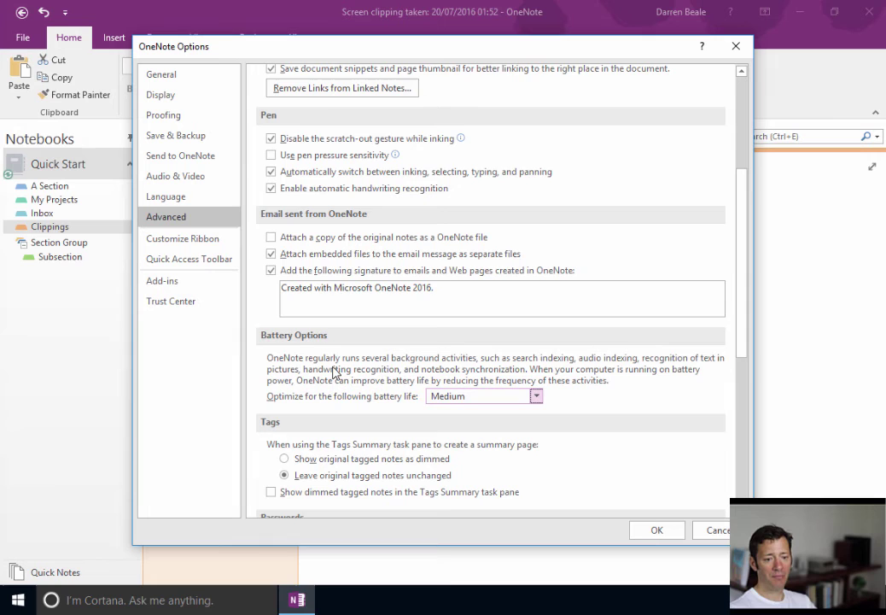
scroll(400, 368, "down", 5)
scroll(401, 365, "down", 5)
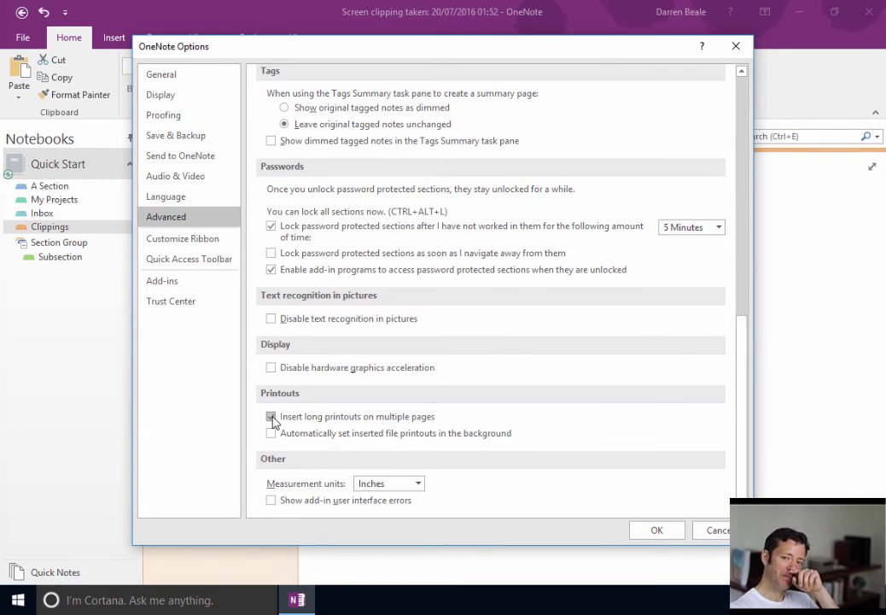
Step: Turn off 'Insert long printouts on multiple pages' and move on to Customize Ribbon
left_click(271, 417)
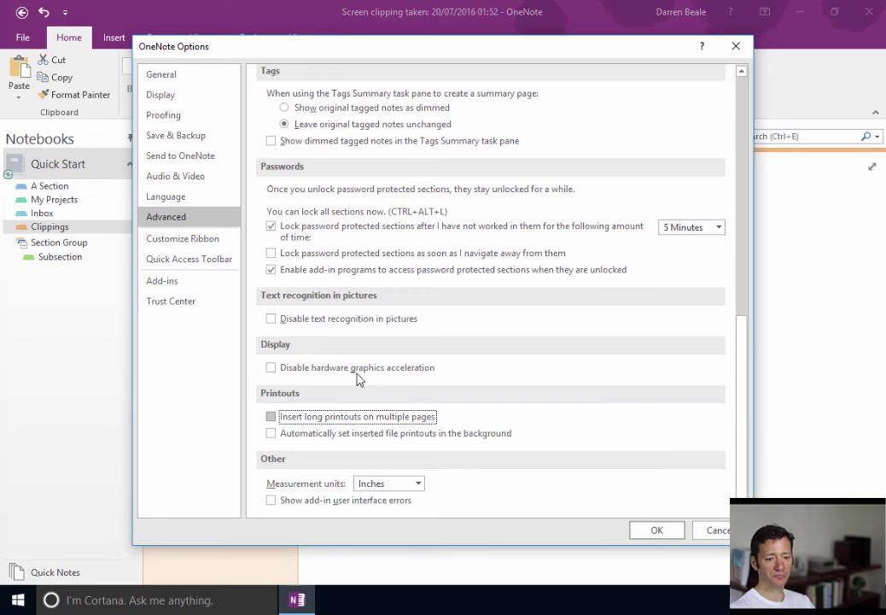
left_click(211, 240)
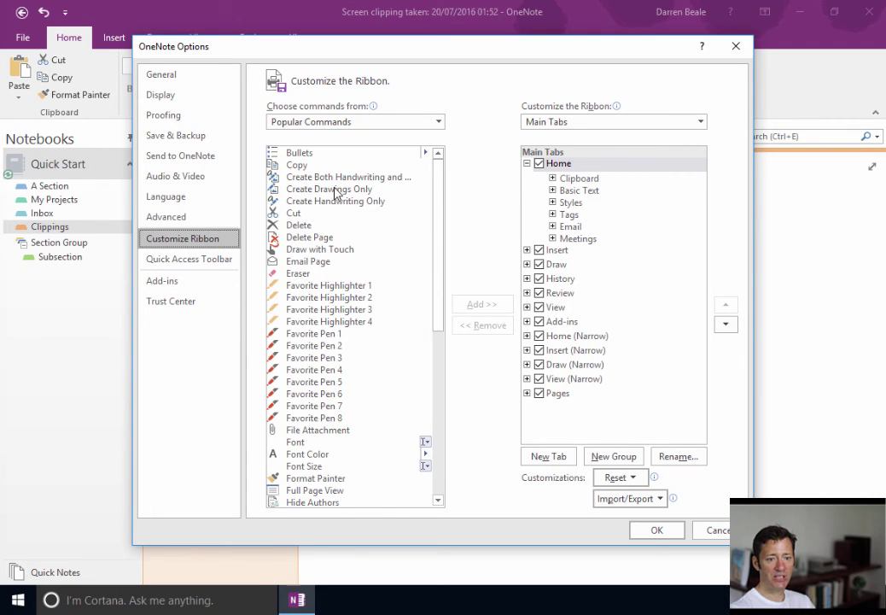
Step: Add the Redo command to the Quick Access Toolbar
left_click(221, 260)
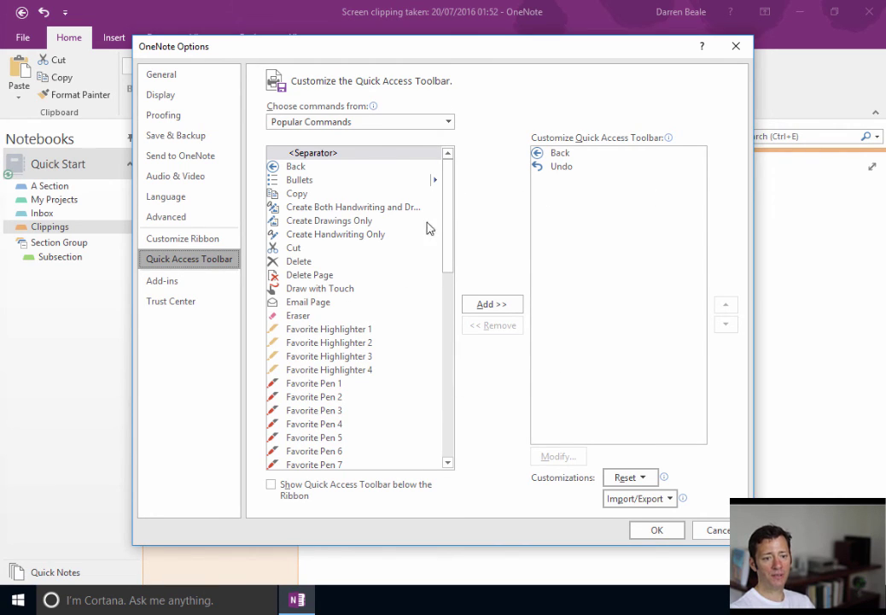
scroll(323, 250, "down", 4)
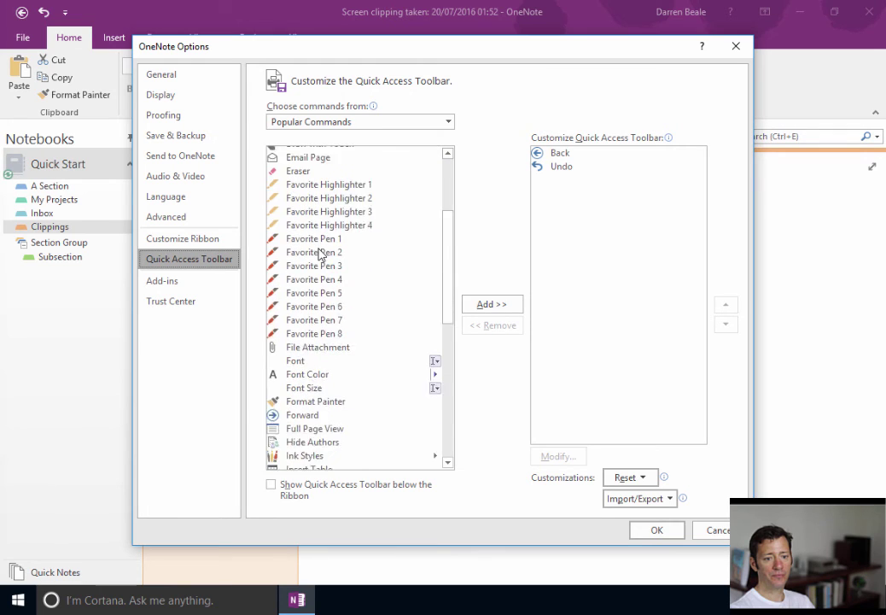
scroll(320, 252, "down", 8)
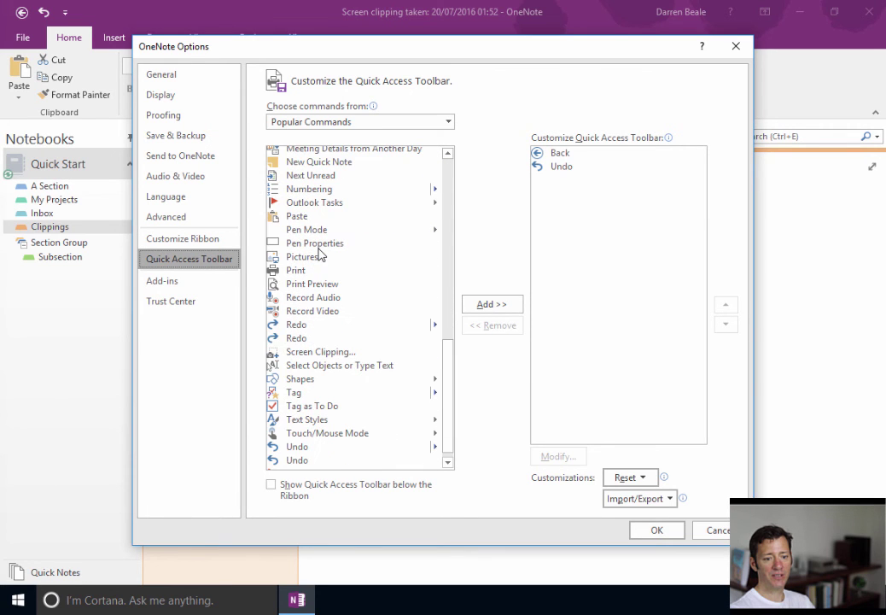
left_click(294, 338)
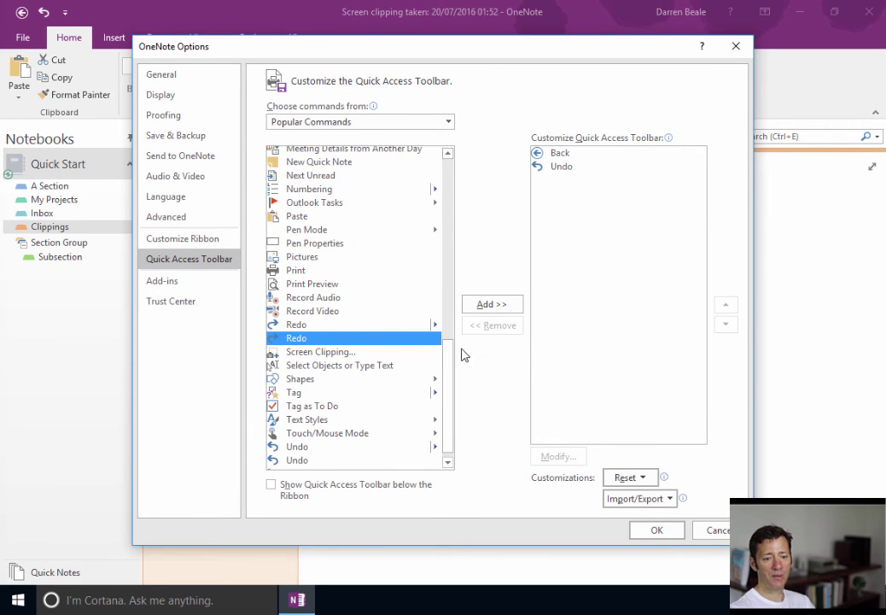
left_click(318, 330)
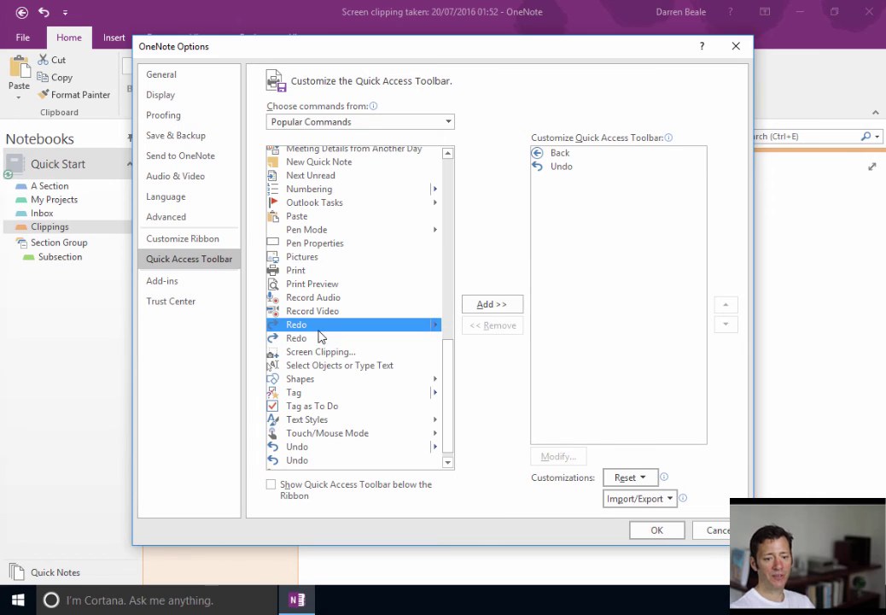
left_click(492, 305)
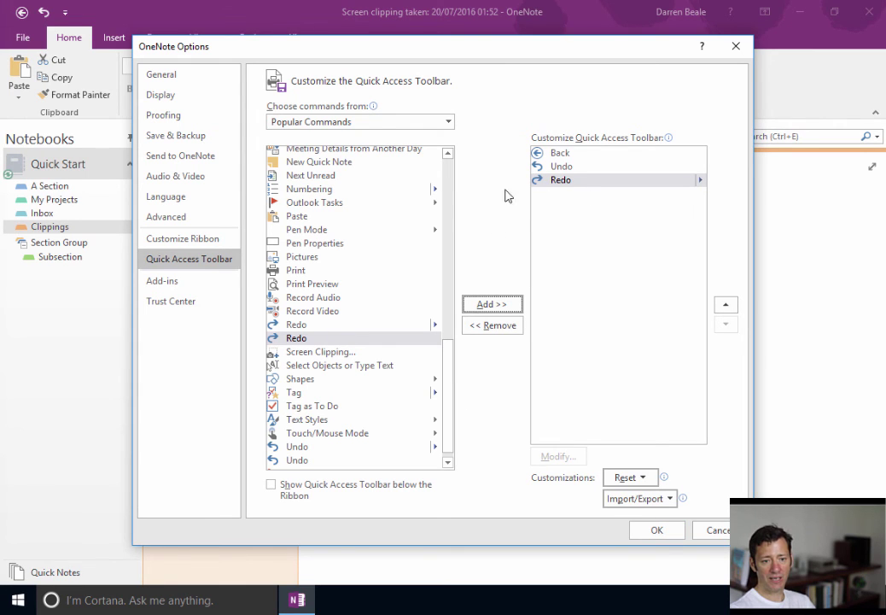
Step: Add Touch/Mouse Mode to the Quick Access Toolbar and close Options with OK
scroll(316, 359, "down", 1)
scroll(320, 461, "up", 2)
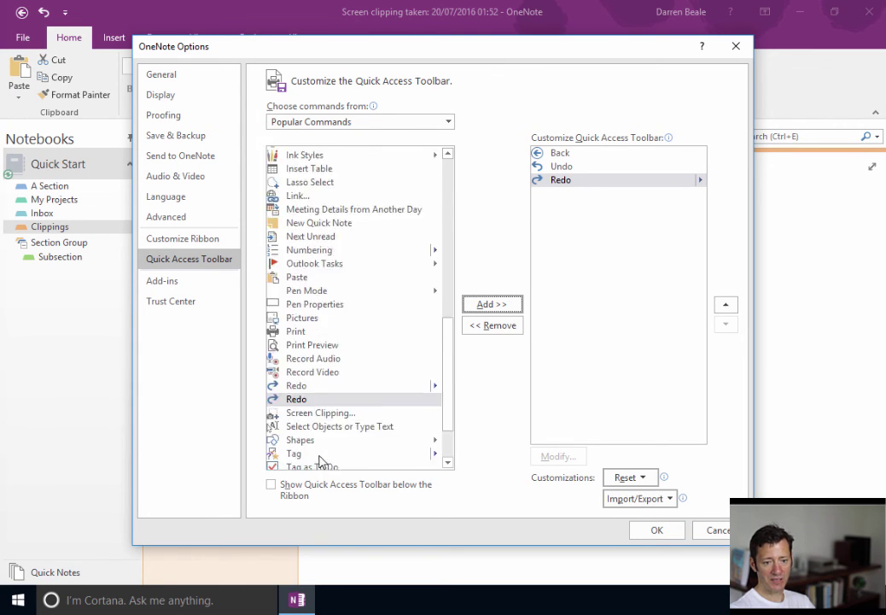
scroll(319, 461, "up", 5)
scroll(333, 427, "down", 6)
scroll(344, 417, "down", 1)
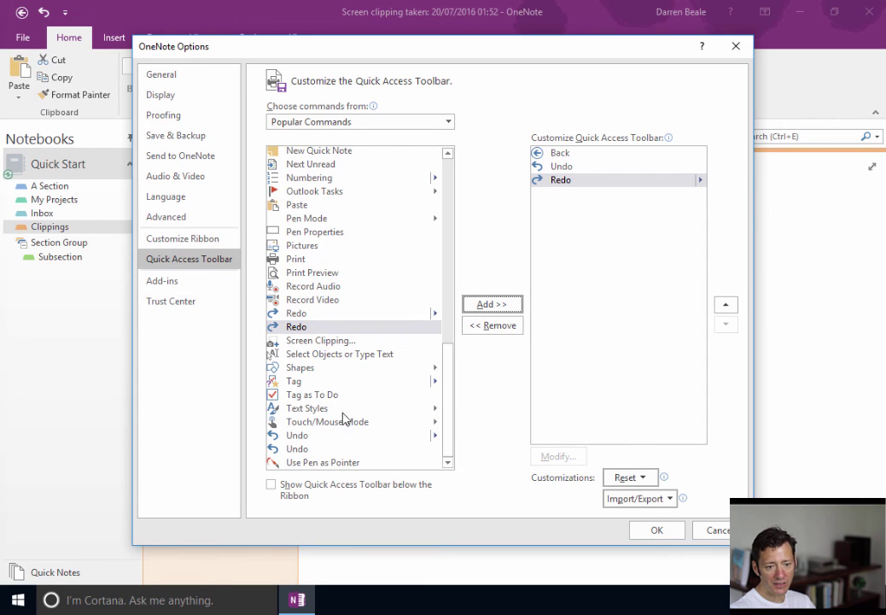
left_click(309, 424)
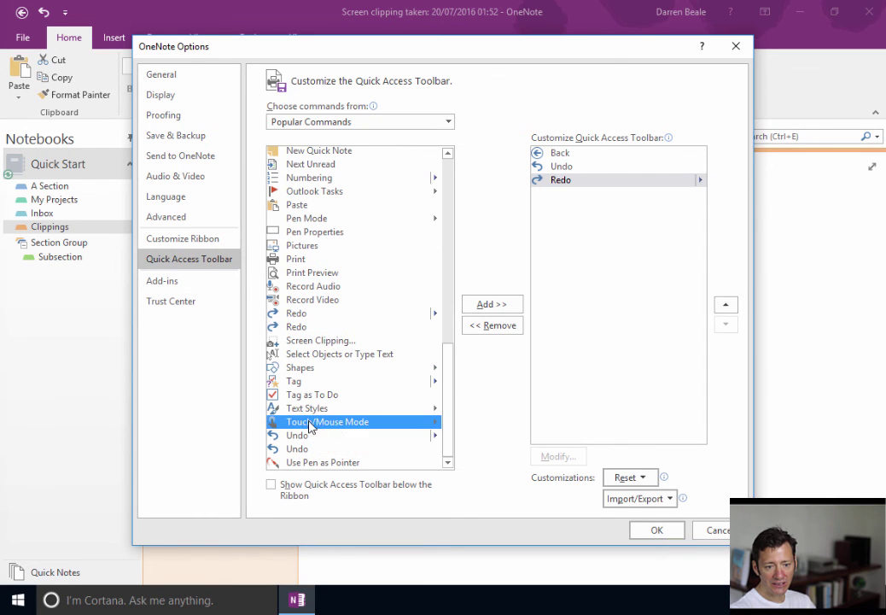
left_click(502, 305)
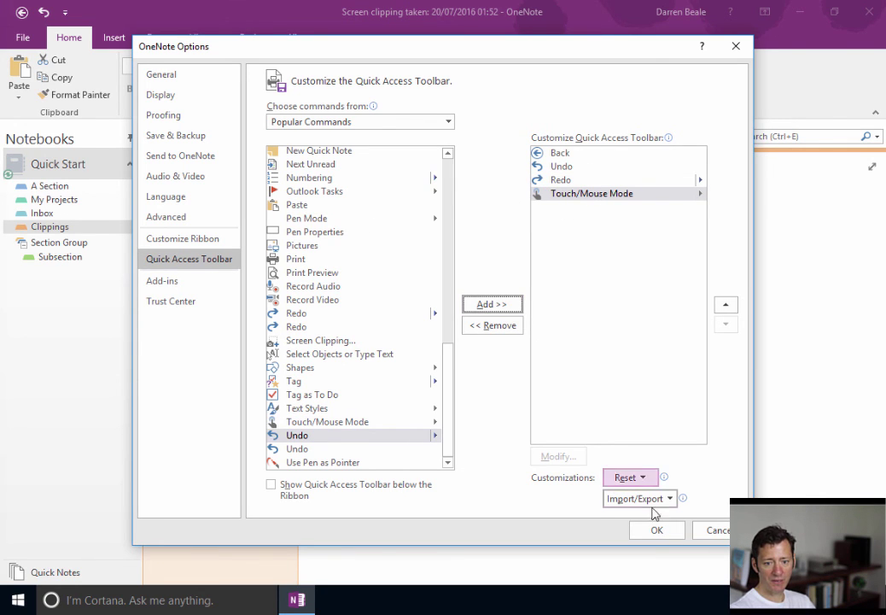
left_click(663, 532)
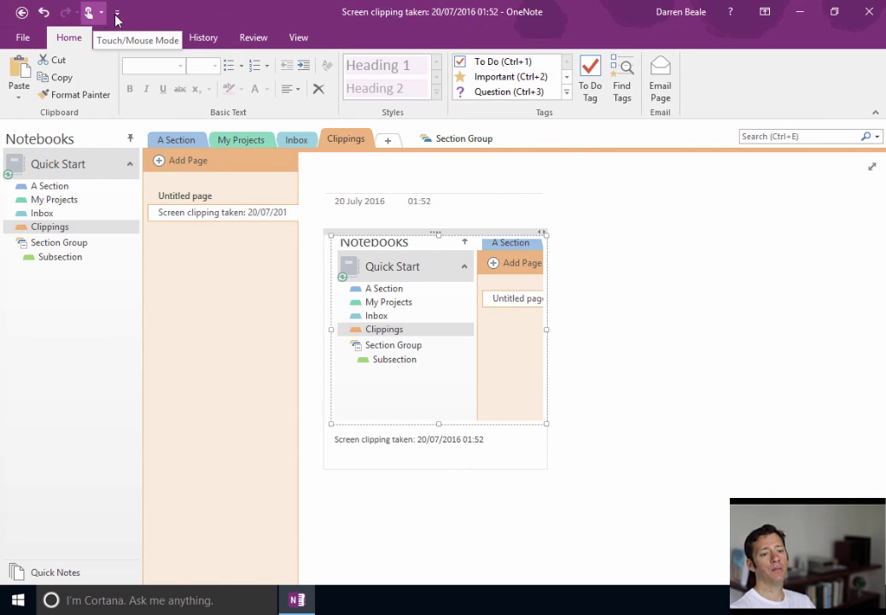
left_click(116, 13)
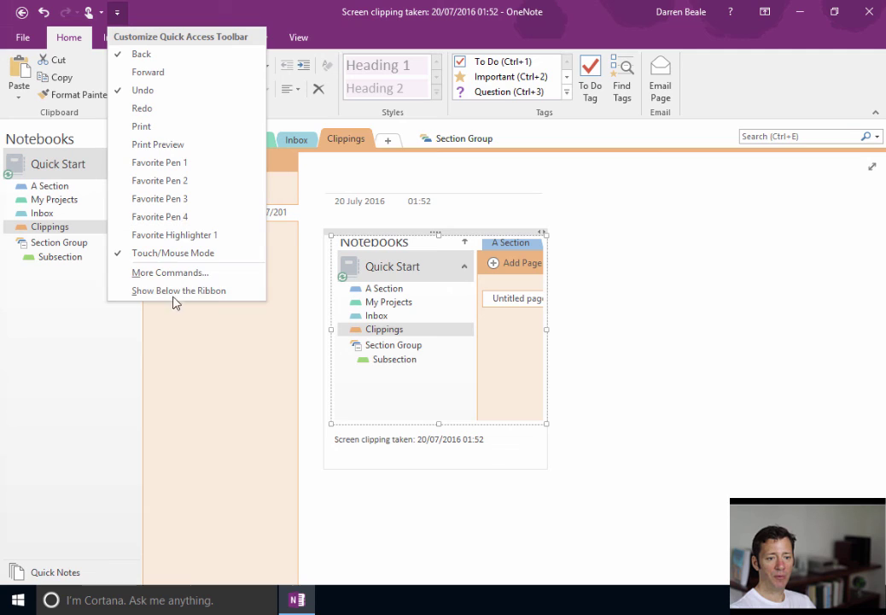
left_click(170, 20)
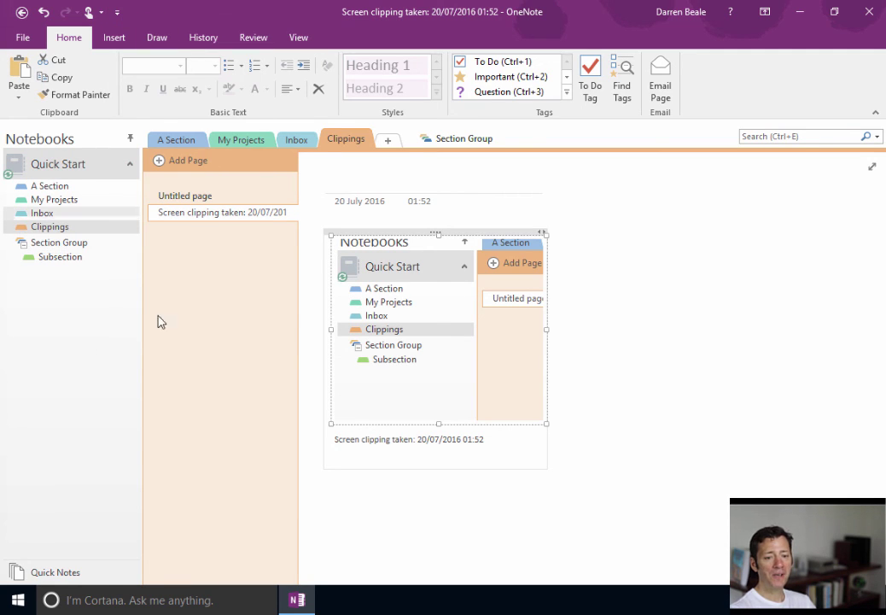
Step: Switch to the Inbox section to view its Untitled page with the pasted clipping
left_click(289, 141)
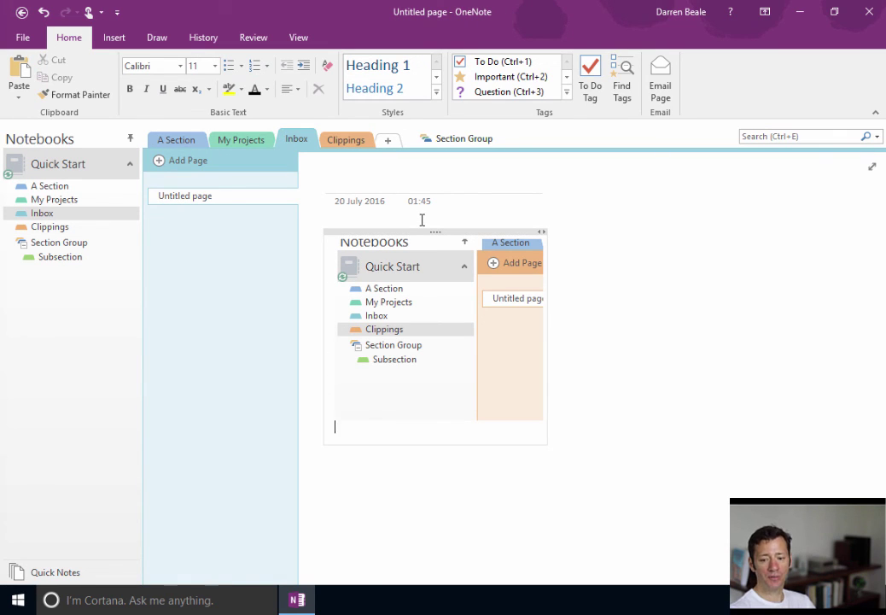